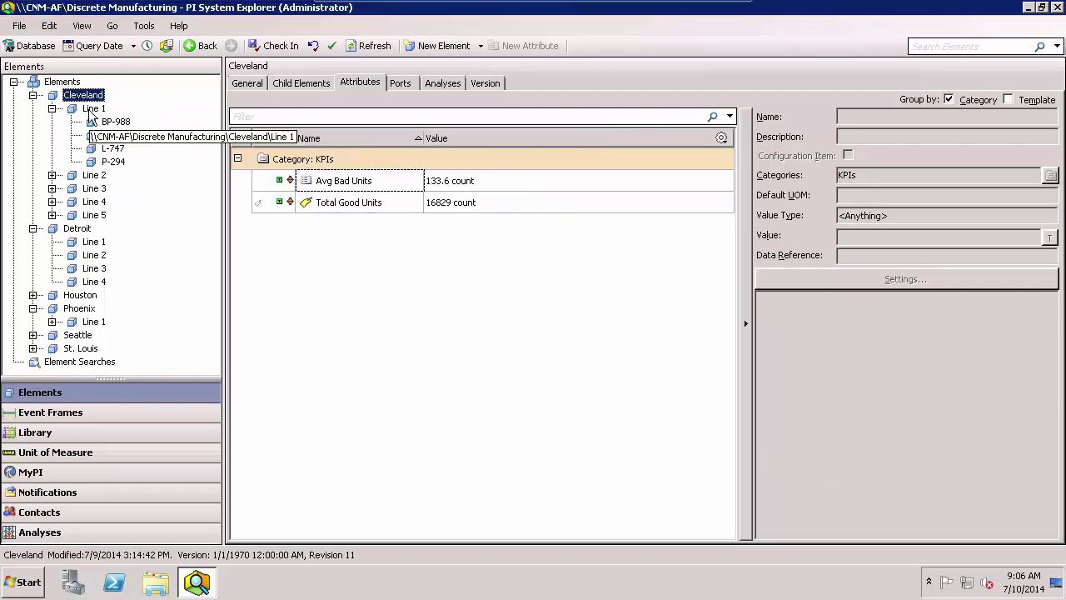
# - Compare Lines 1–3 and the Cleveland, Detroit, Houston and Phoenix facilities, ending on Phoenix (121, 3407)
pyautogui.click(93, 109)
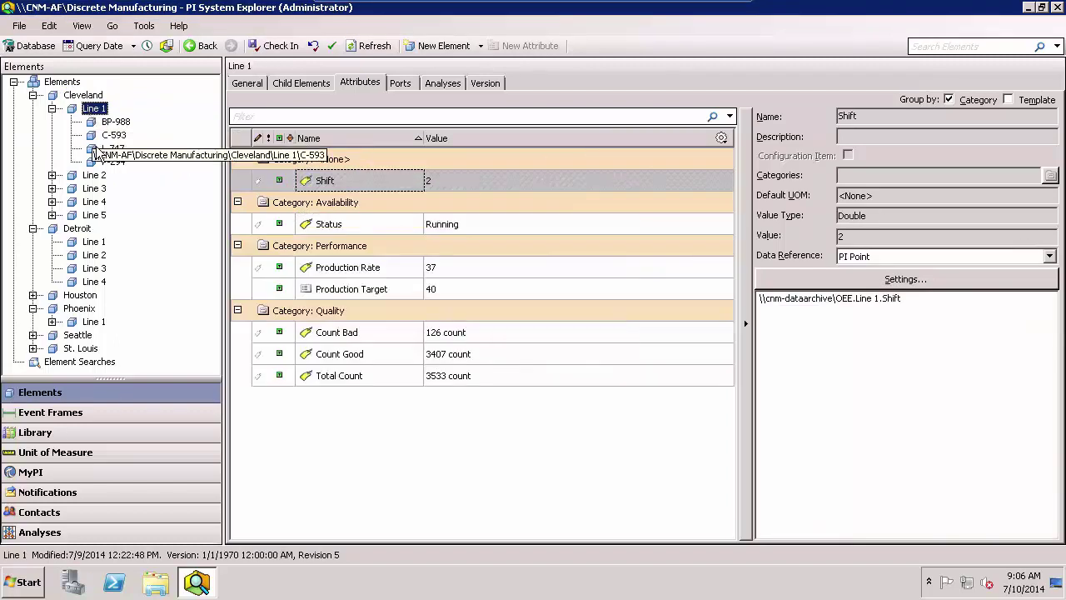
pyautogui.click(97, 176)
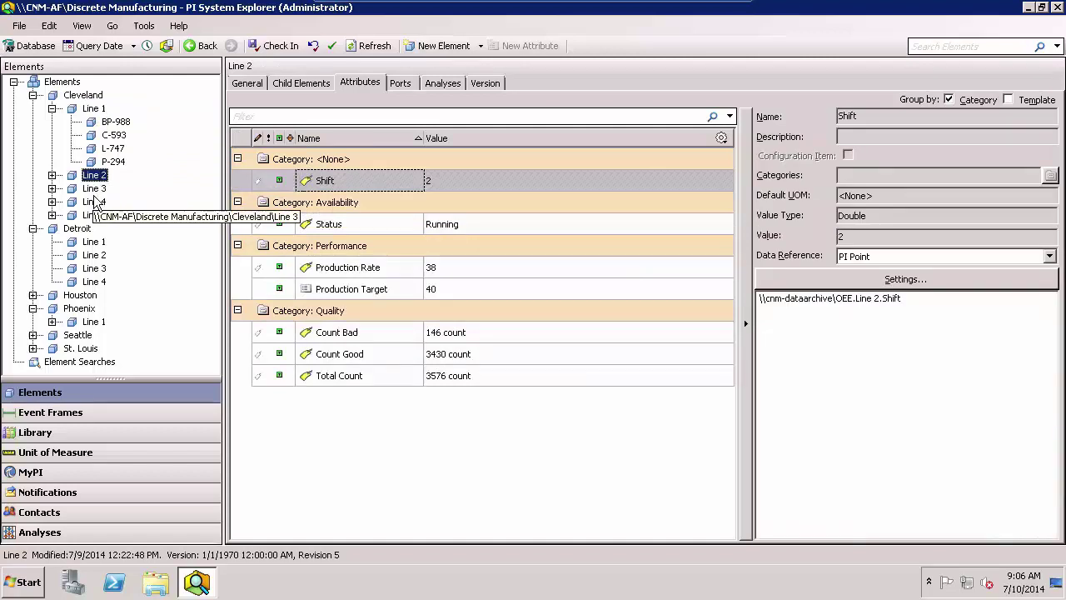
pyautogui.click(98, 189)
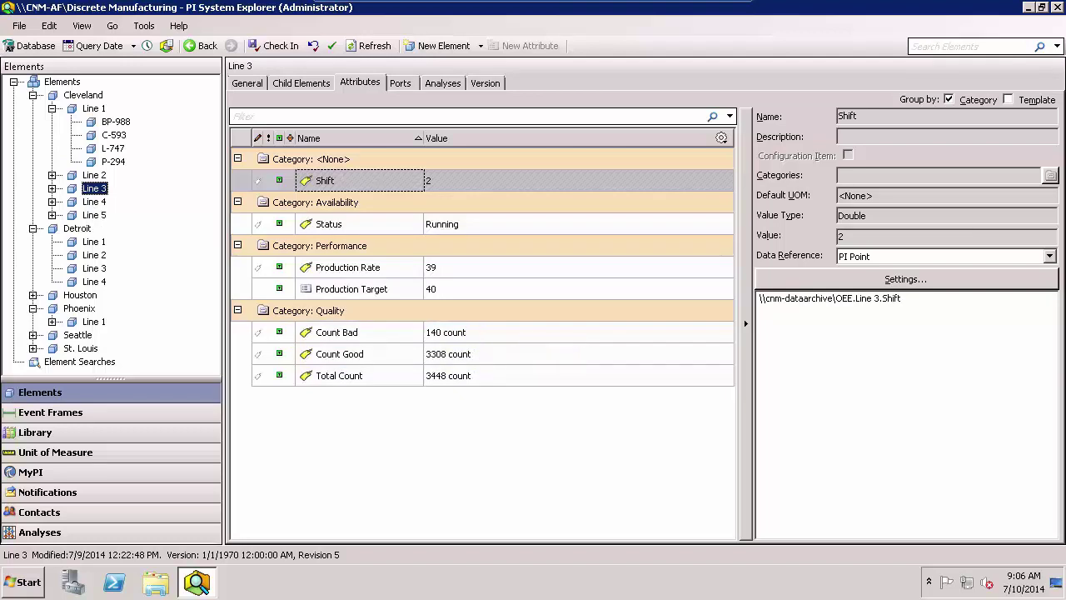
pyautogui.click(93, 99)
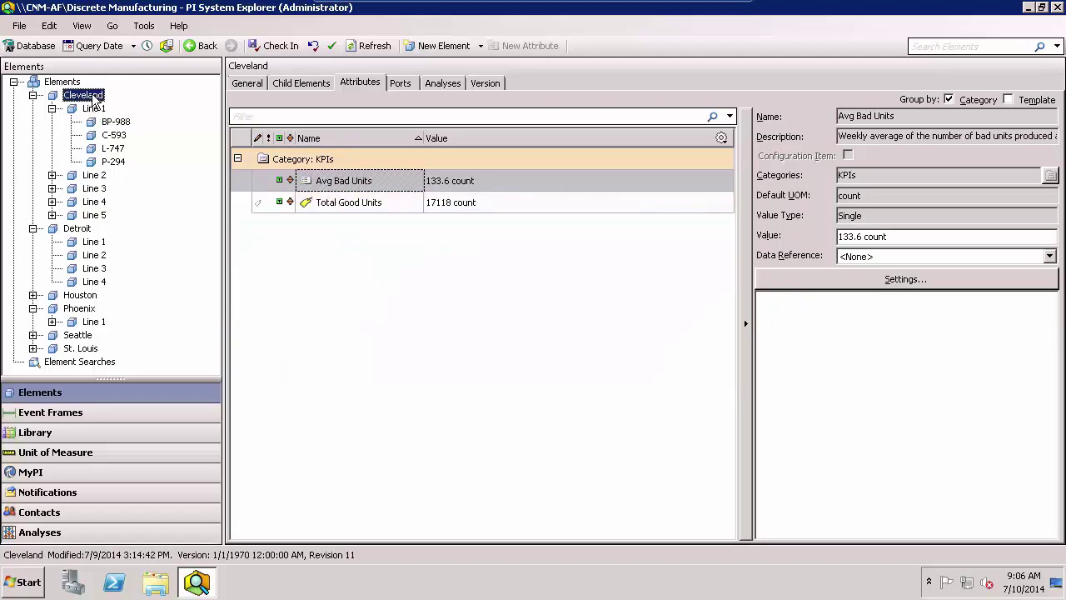
pyautogui.click(83, 230)
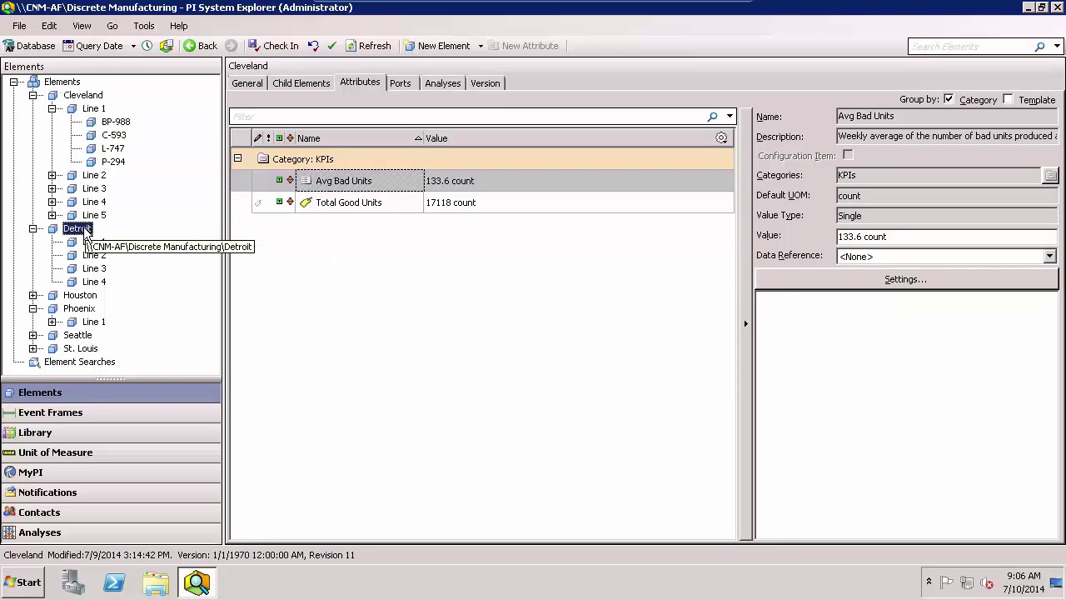
pyautogui.click(82, 296)
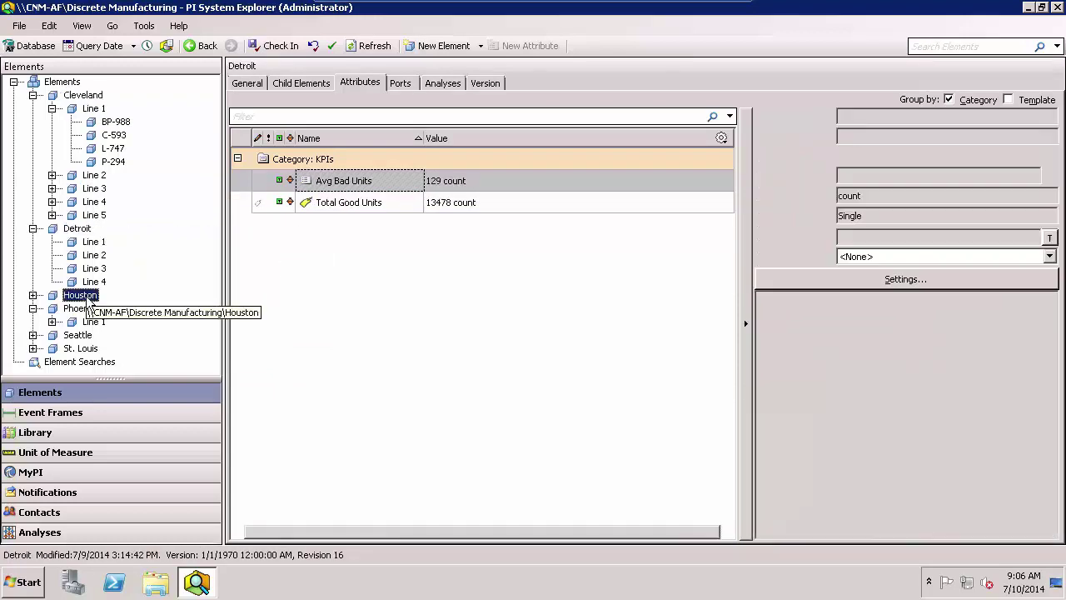
pyautogui.click(89, 310)
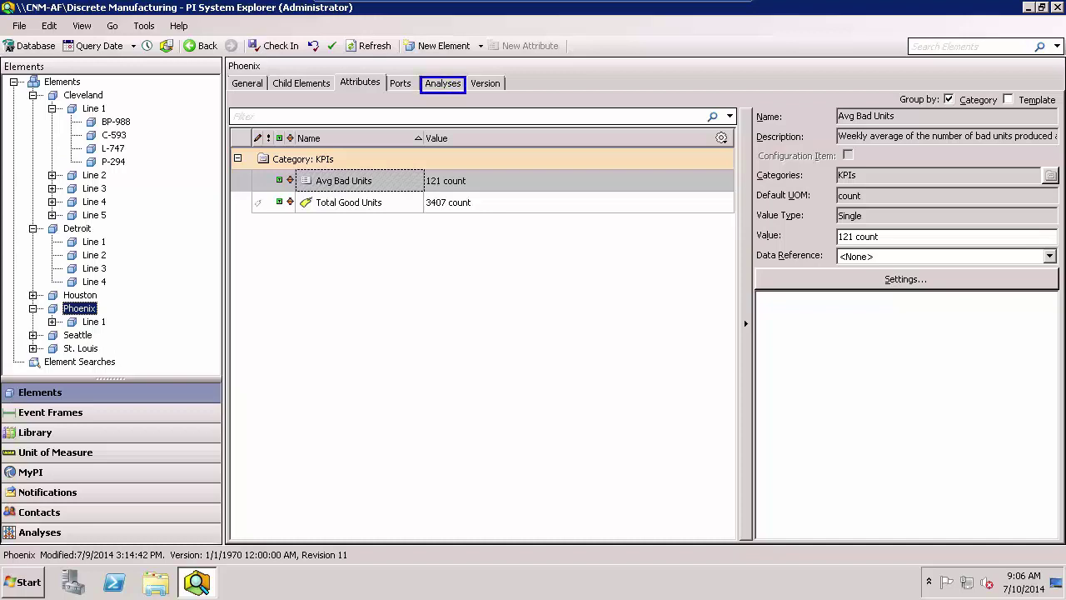
# - View Phoenix's analyses: Avg Bad Units averages child elements' Count Bad every five minutes
pyautogui.click(425, 84)
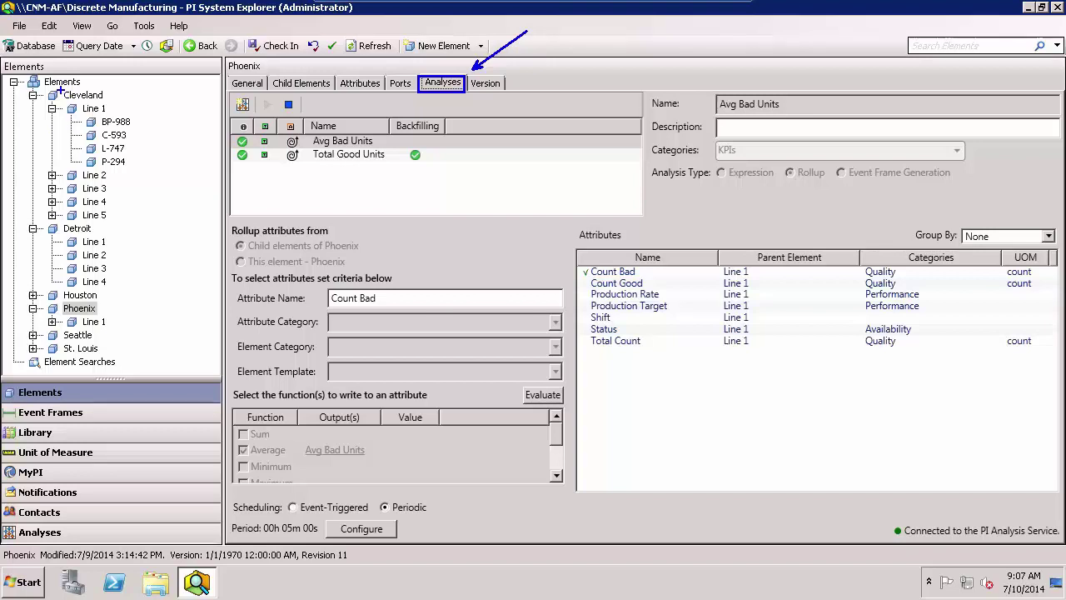
pyautogui.moveTo(61, 89); pyautogui.dragTo(116, 102)
pyautogui.moveTo(44, 222); pyautogui.dragTo(106, 235)
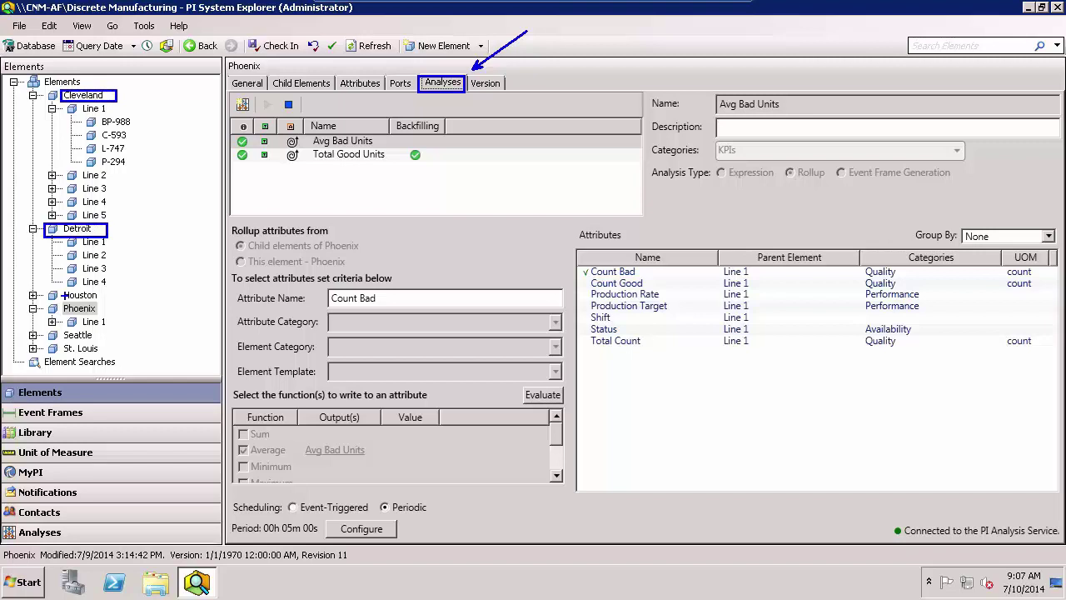
pyautogui.press('Escape')
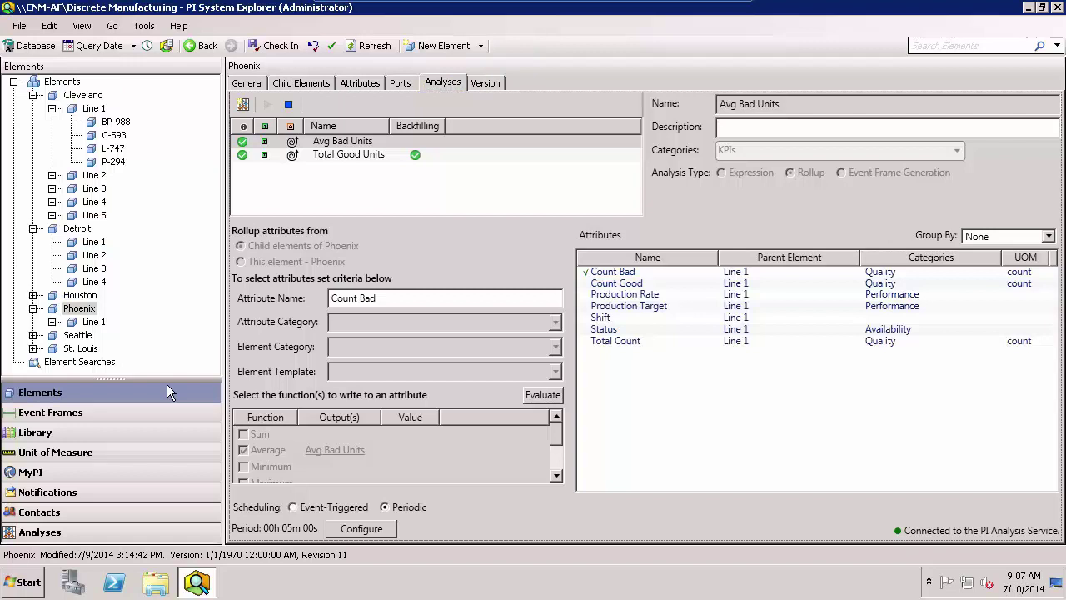
# - Show the Facility element template from the Library, whose Analysis Templates list is empty
pyautogui.click(98, 434)
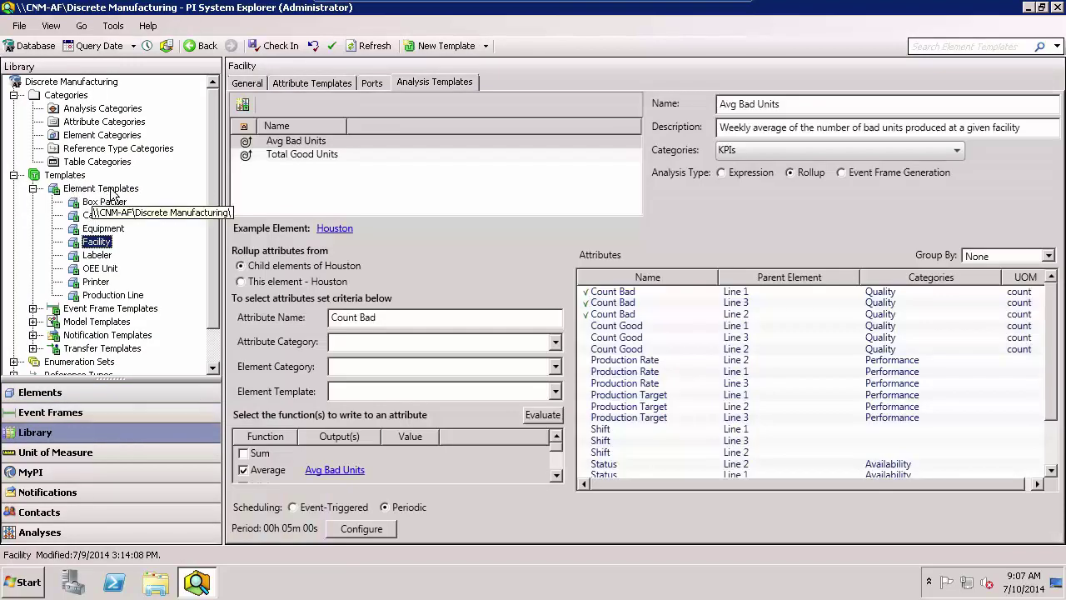
pyautogui.click(99, 243)
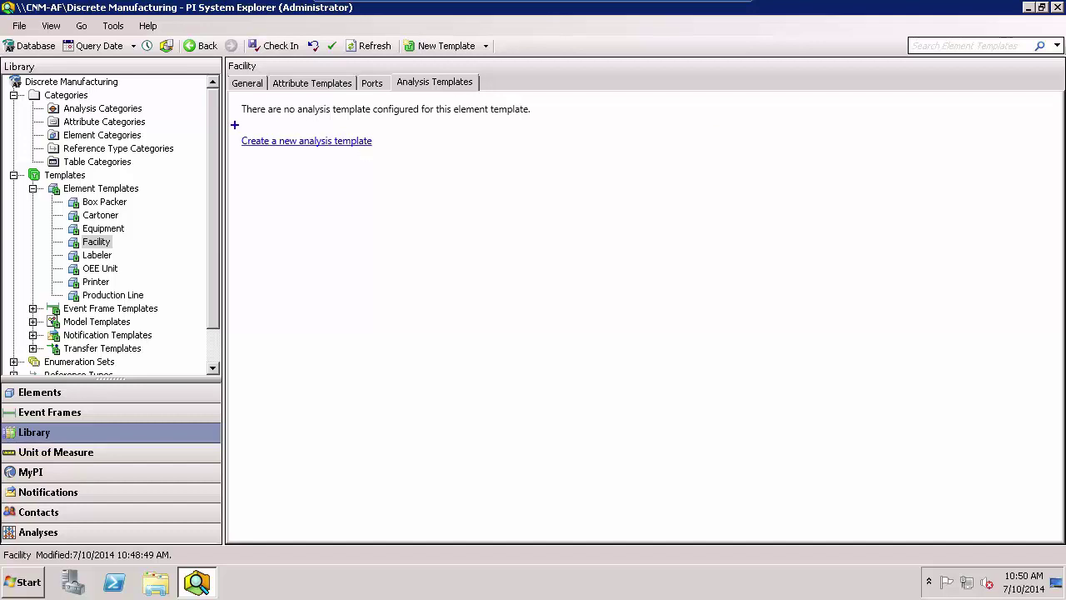
# - Create analysis template 'Avg Bad Units', described as a weekly bad-units average, in category KPIs
pyautogui.moveTo(236, 125)
pyautogui.mouseDown()
pyautogui.moveTo(369, 182)
pyautogui.moveTo(426, 187)
pyautogui.mouseUp()
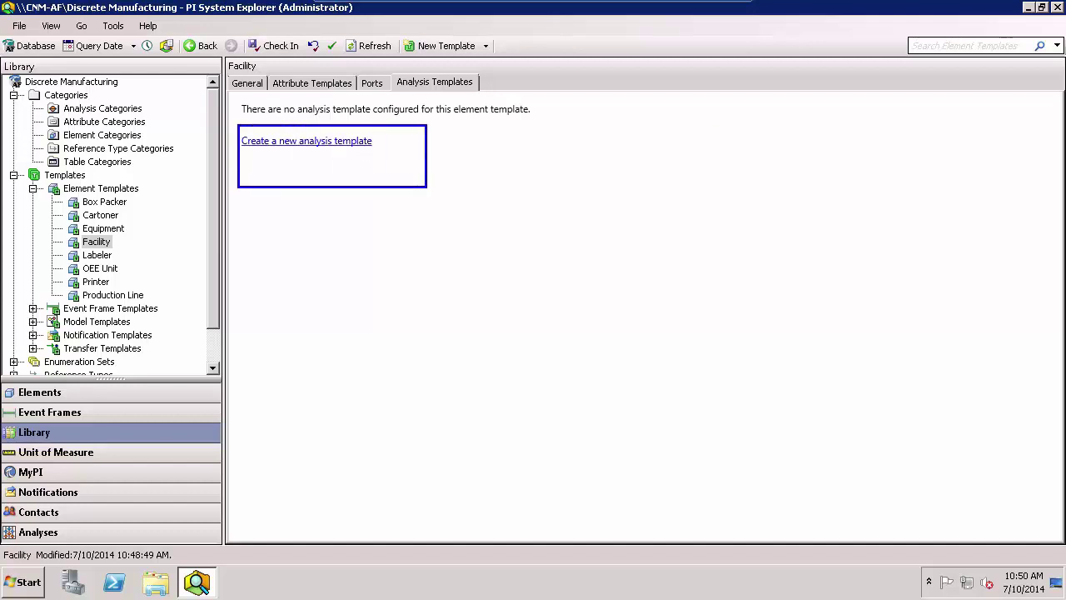
pyautogui.click(350, 141)
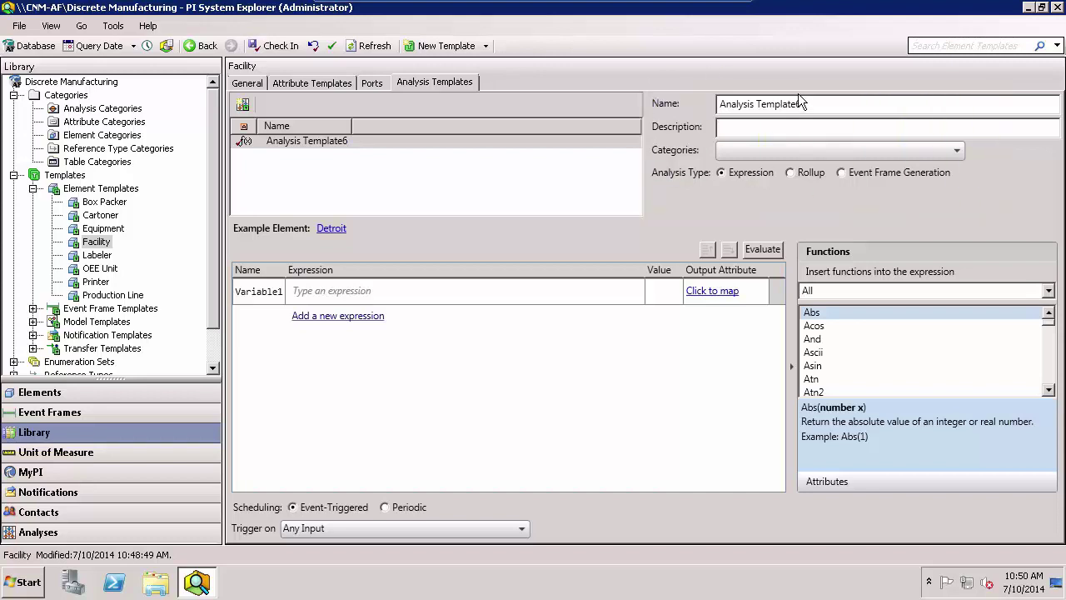
pyautogui.moveTo(818, 104); pyautogui.dragTo(651, 105)
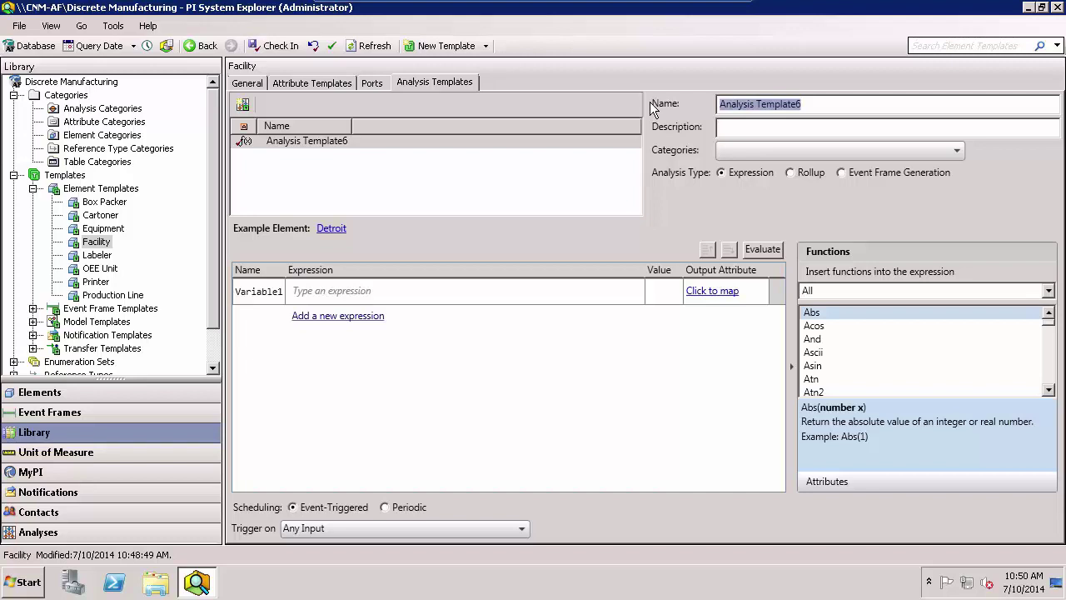
pyautogui.write('Avg')
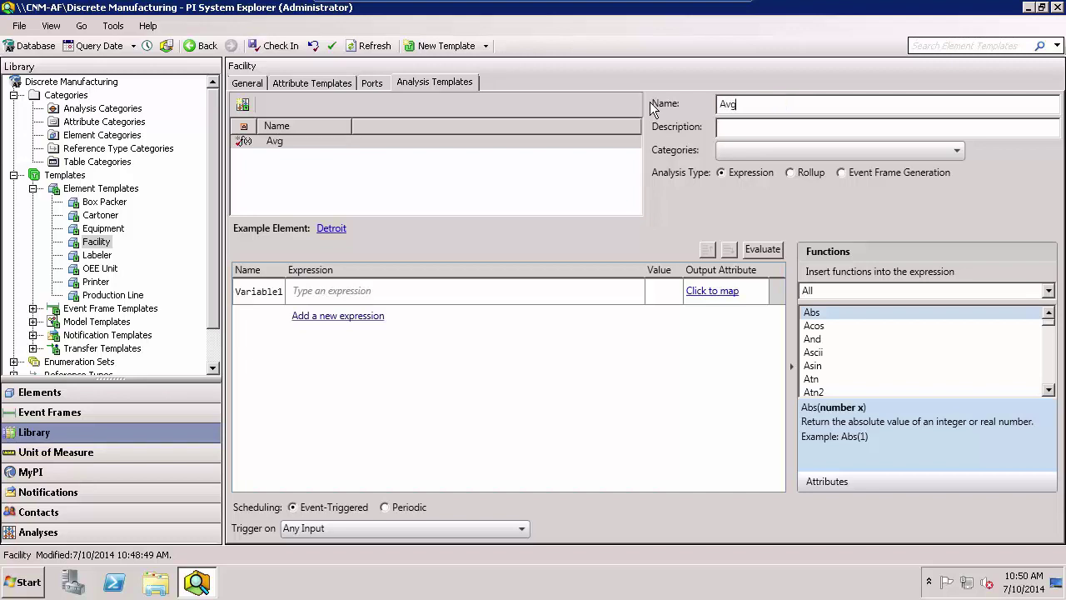
pyautogui.write(' Bad')
pyautogui.write(' Units')
pyautogui.write('Weekly average of the number of bad units produce')
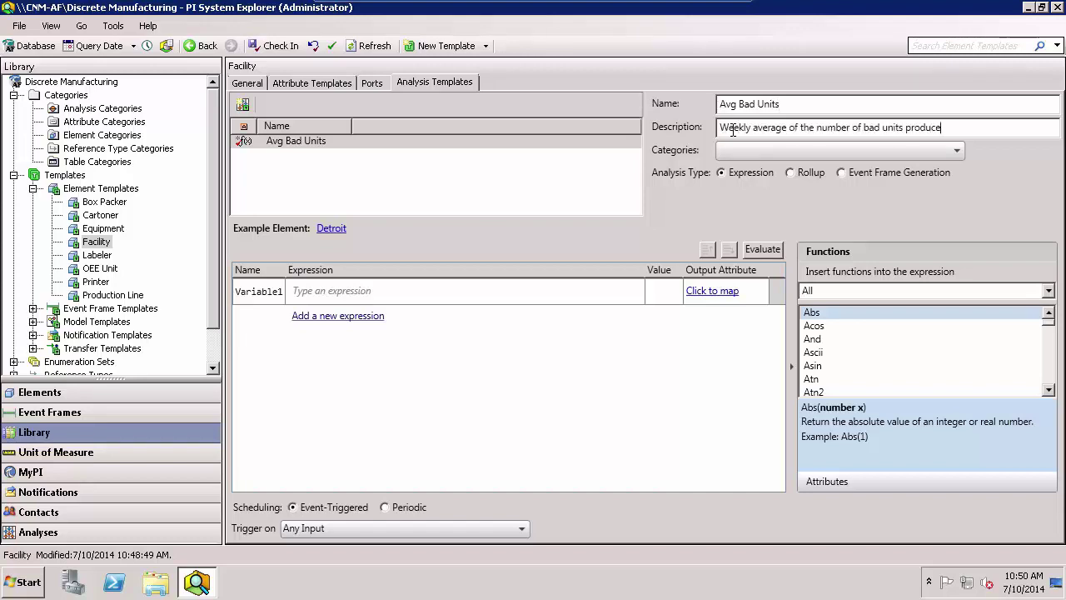
pyautogui.write('d by each line at a given tacility')
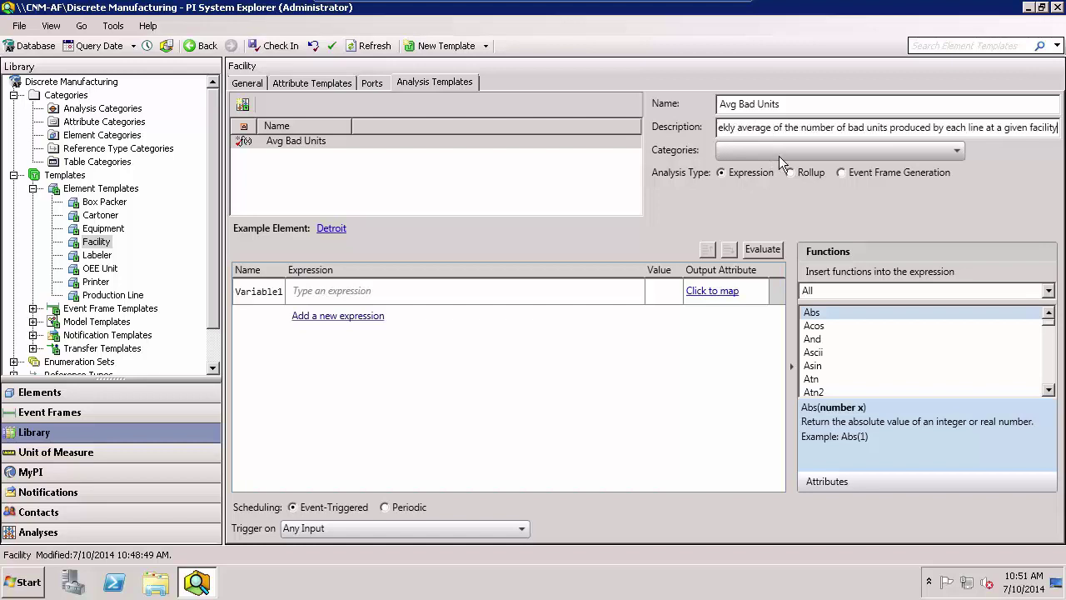
pyautogui.click(778, 155)
pyautogui.click(729, 175)
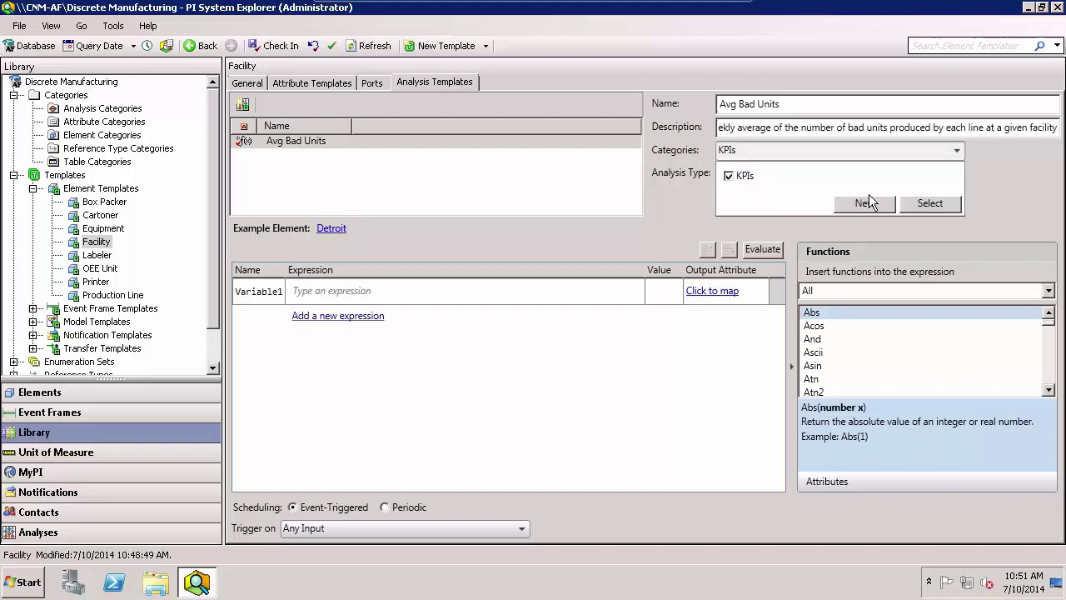
# - Confirm KPIs, set Analysis Type to Rollup, and roll up child elements using example element Detroit
pyautogui.click(930, 203)
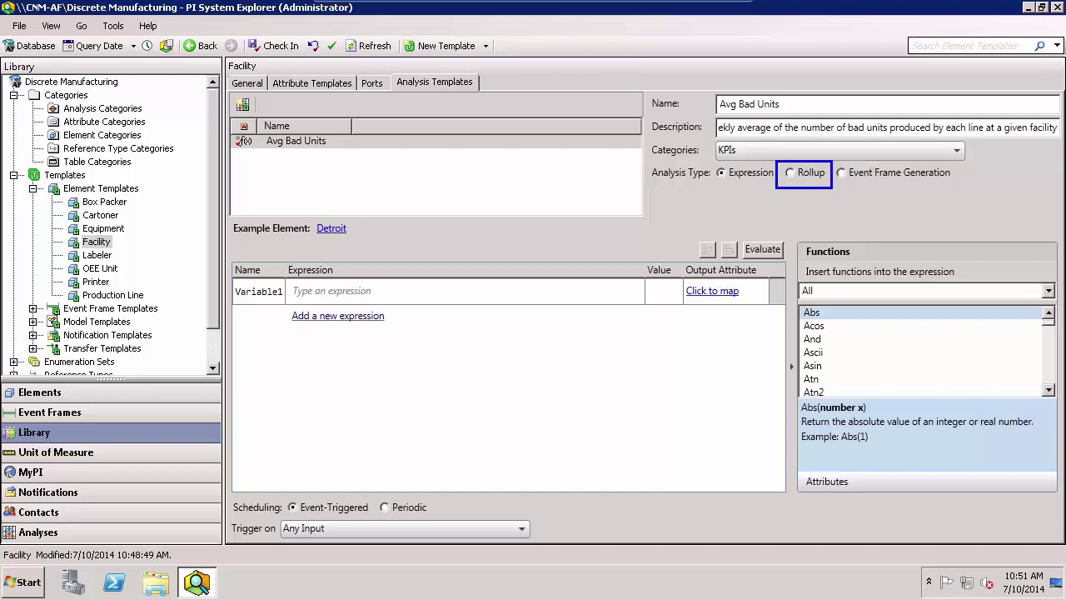
pyautogui.click(791, 173)
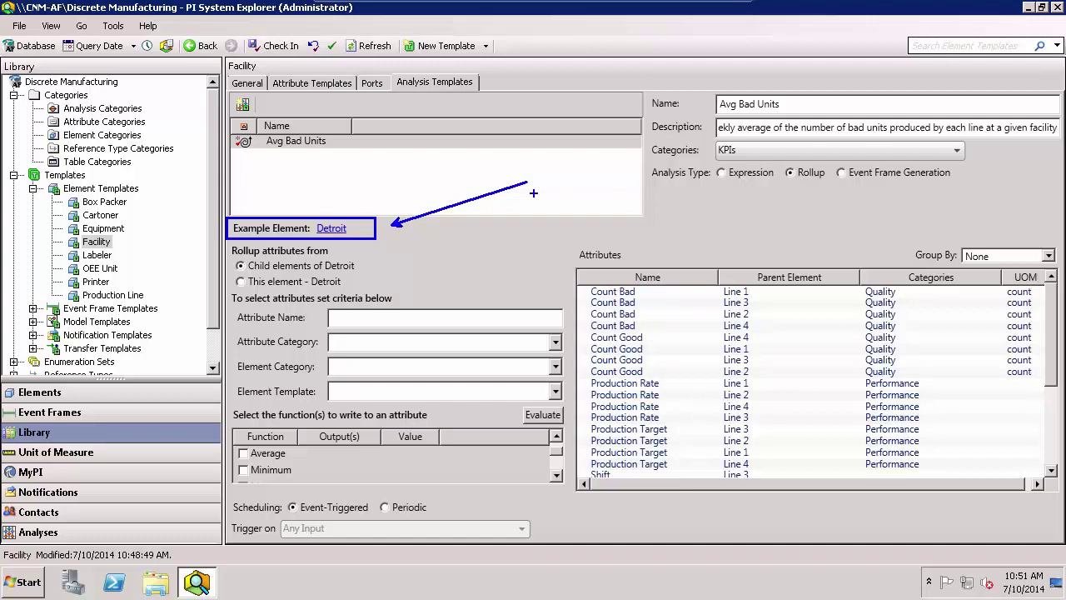
pyautogui.click(330, 228)
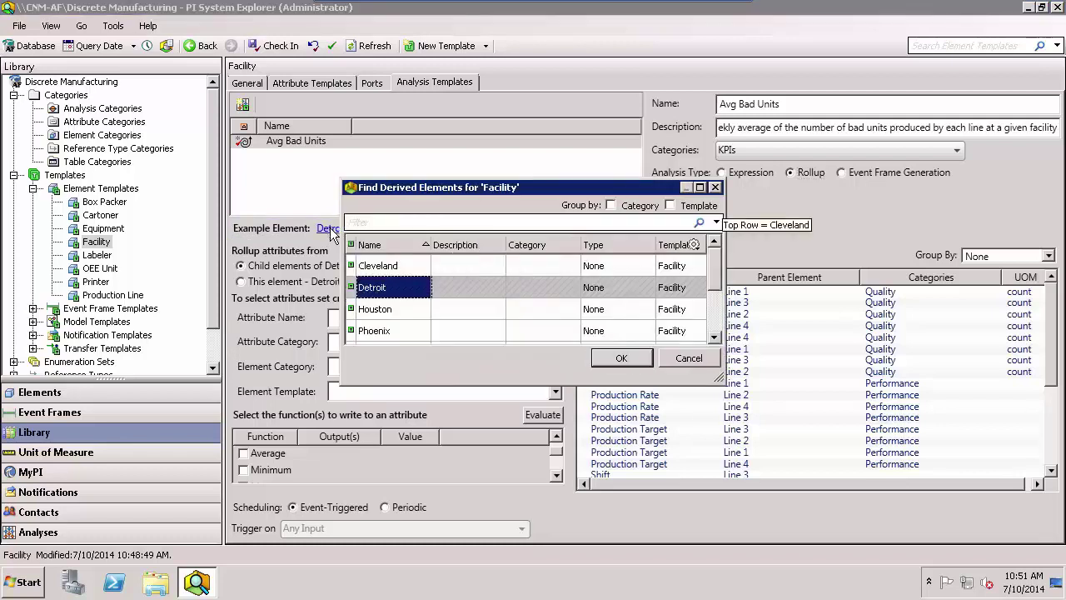
pyautogui.click(715, 338)
pyautogui.click(715, 339)
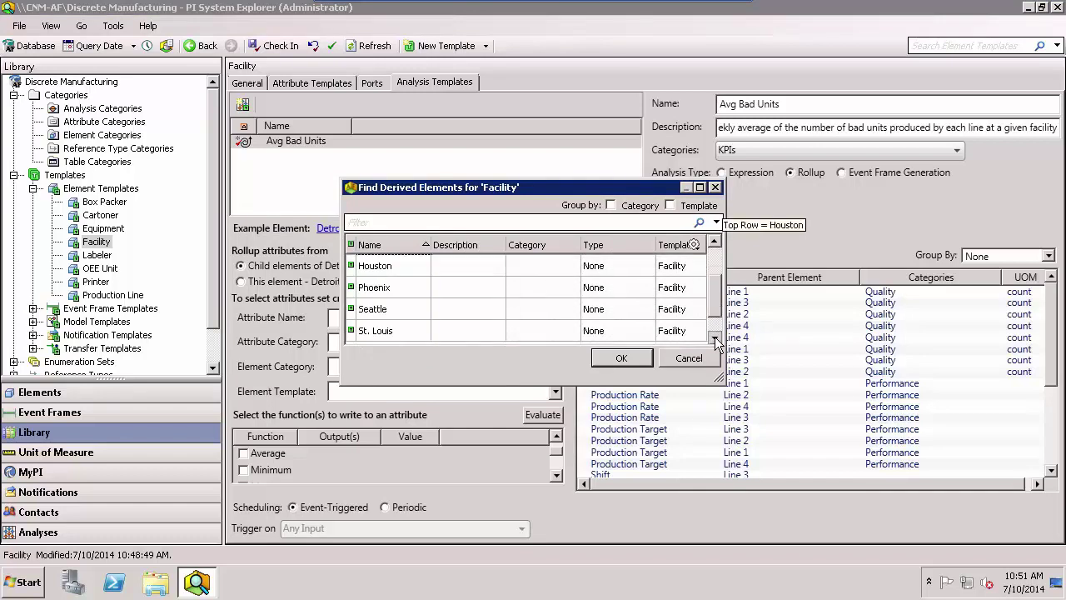
pyautogui.click(621, 359)
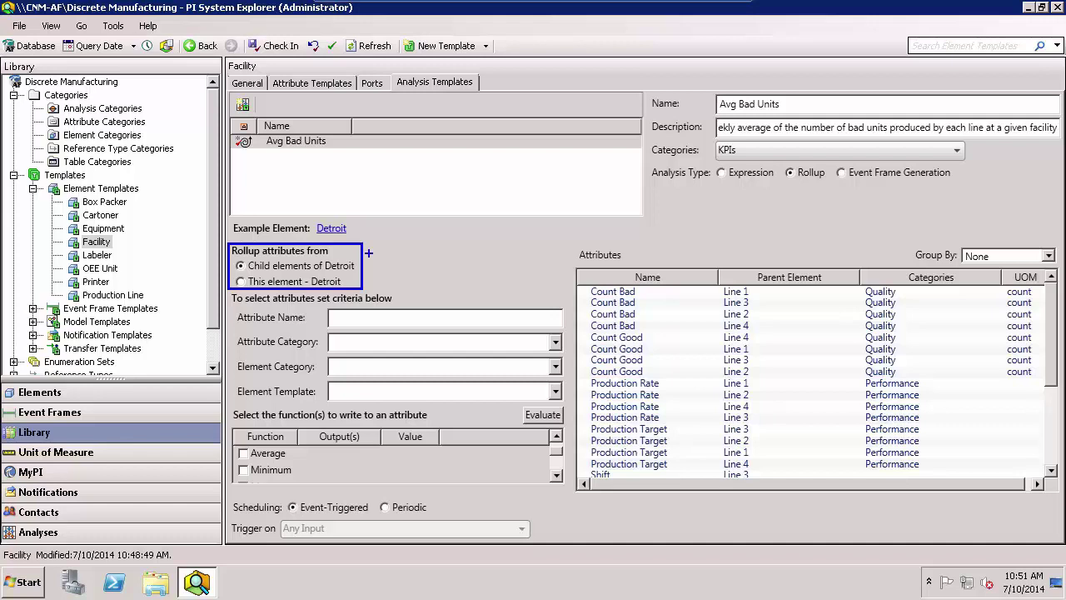
pyautogui.moveTo(370, 265); pyautogui.dragTo(462, 265)
pyautogui.press('Escape')
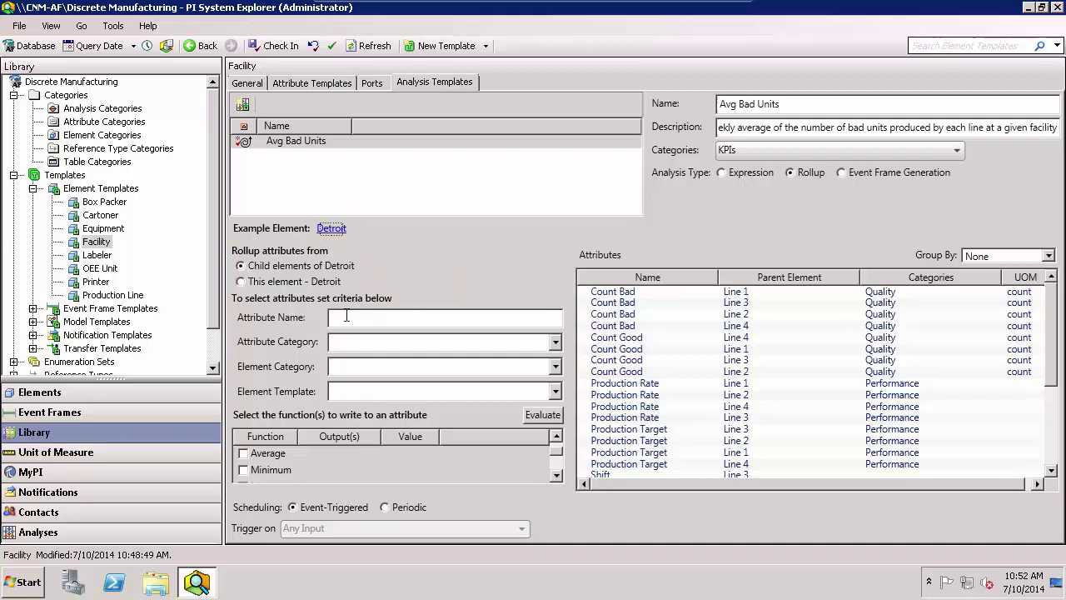
# - Enter 'Count Bad' as the Attribute Name criterion, matching Lines 1–4
pyautogui.click(346, 316)
pyautogui.write('Count Ba')
pyautogui.write('d')
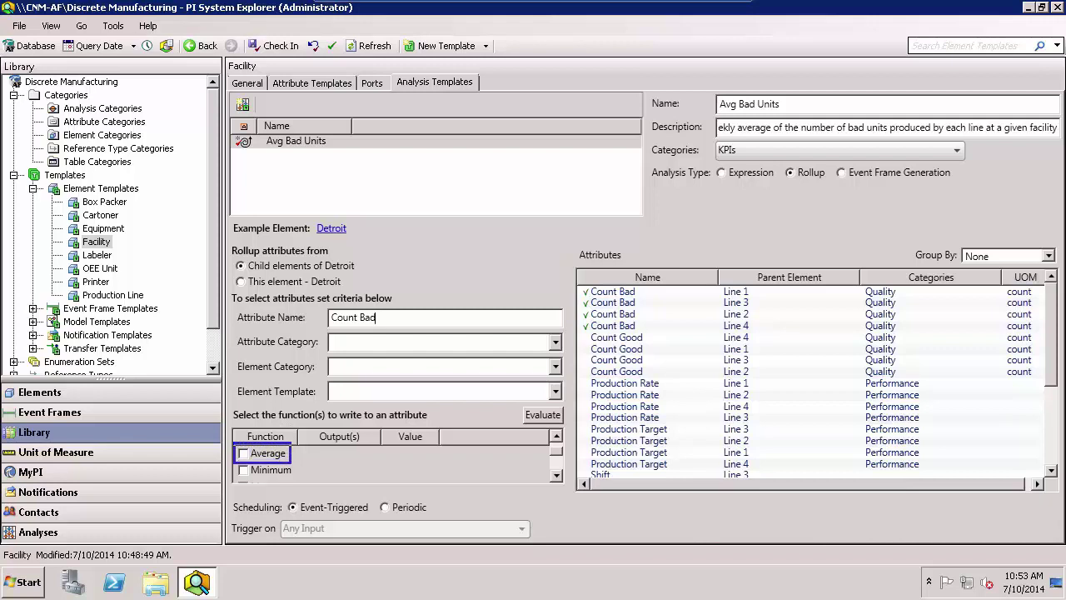
# - Choose the Average function and map its output to Avg Bad Units (148.75 for Detroit)
pyautogui.click(244, 454)
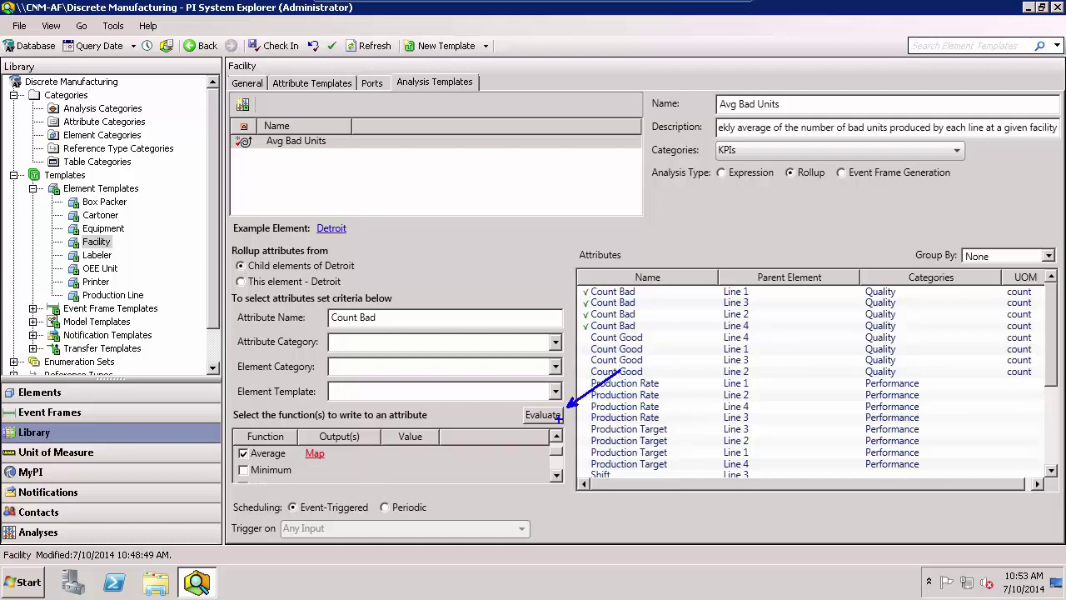
pyautogui.click(553, 419)
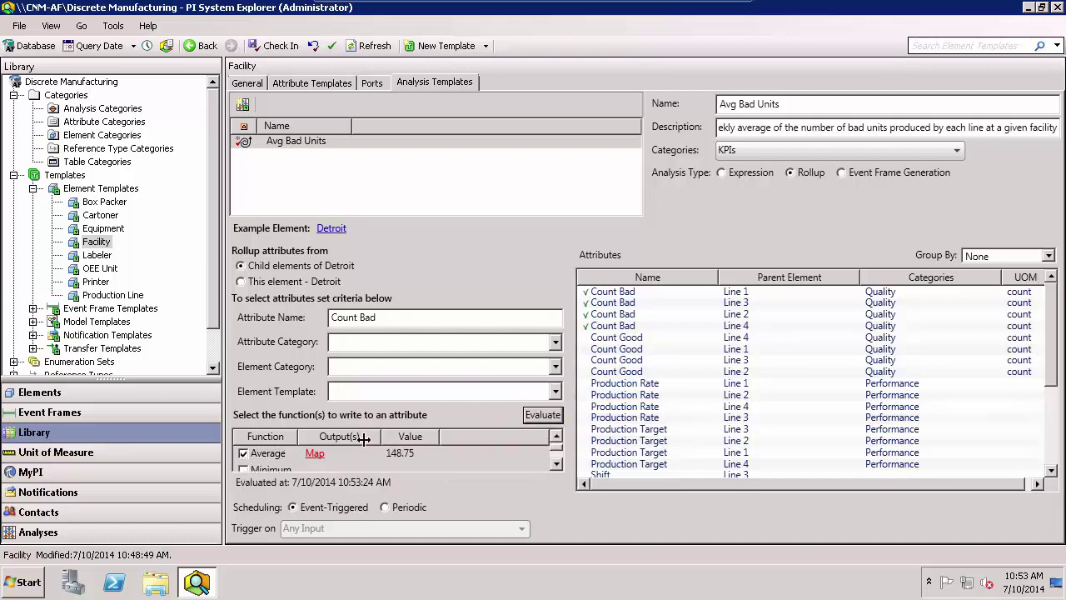
pyautogui.click(322, 461)
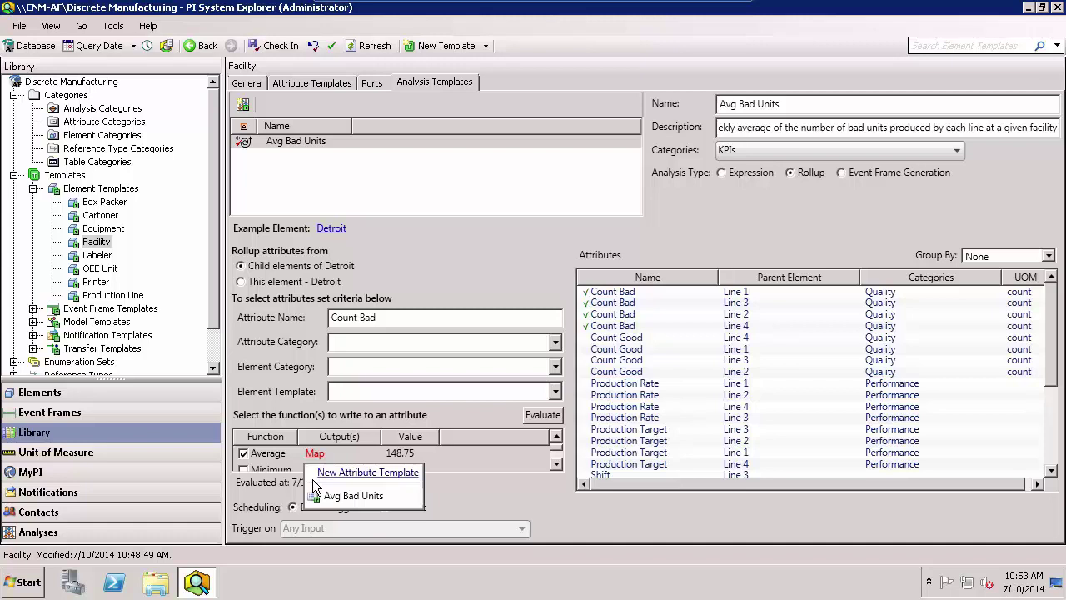
pyautogui.click(395, 495)
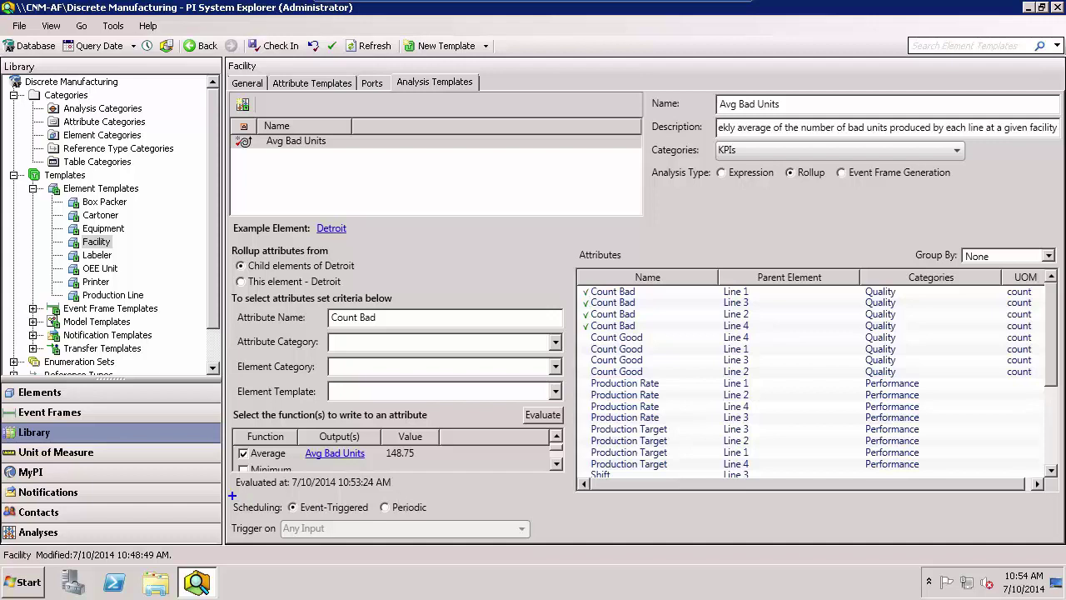
# - Begin checking in the Facility template's event-triggered Avg Bad Units rollup
pyautogui.moveTo(232, 495); pyautogui.dragTo(560, 547)
pyautogui.click(279, 47)
# - Confirm the check-in and view the Facility template's Avg Bad Units attribute template
pyautogui.click(693, 420)
pyautogui.click(141, 398)
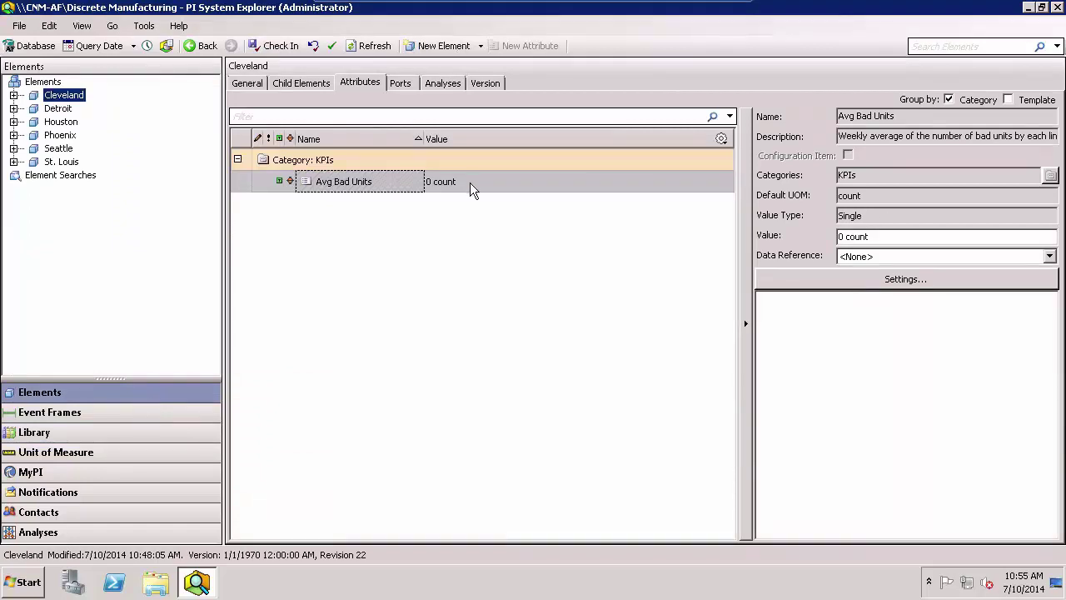
pyautogui.click(46, 441)
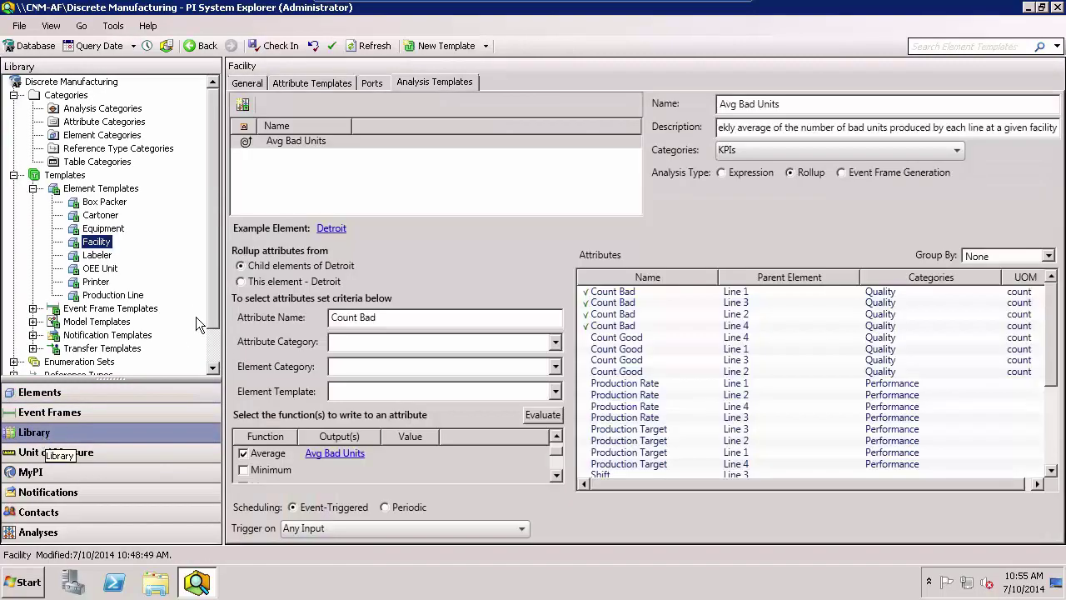
pyautogui.click(313, 85)
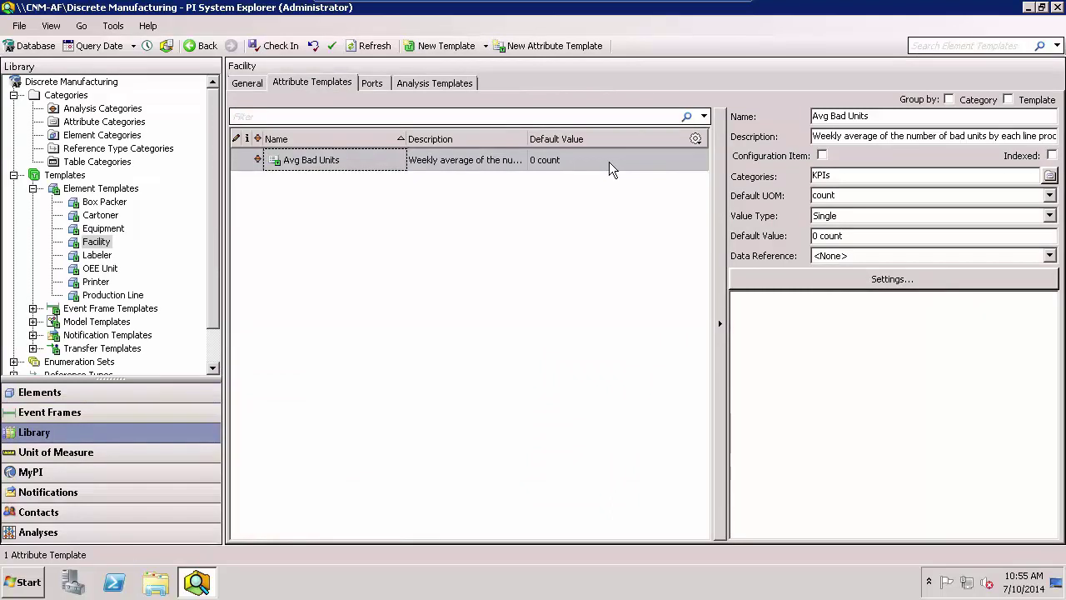
# - Refresh Cleveland to show Avg Bad Units 153.8, then check Detroit and Houston (145.6667)
pyautogui.click(145, 392)
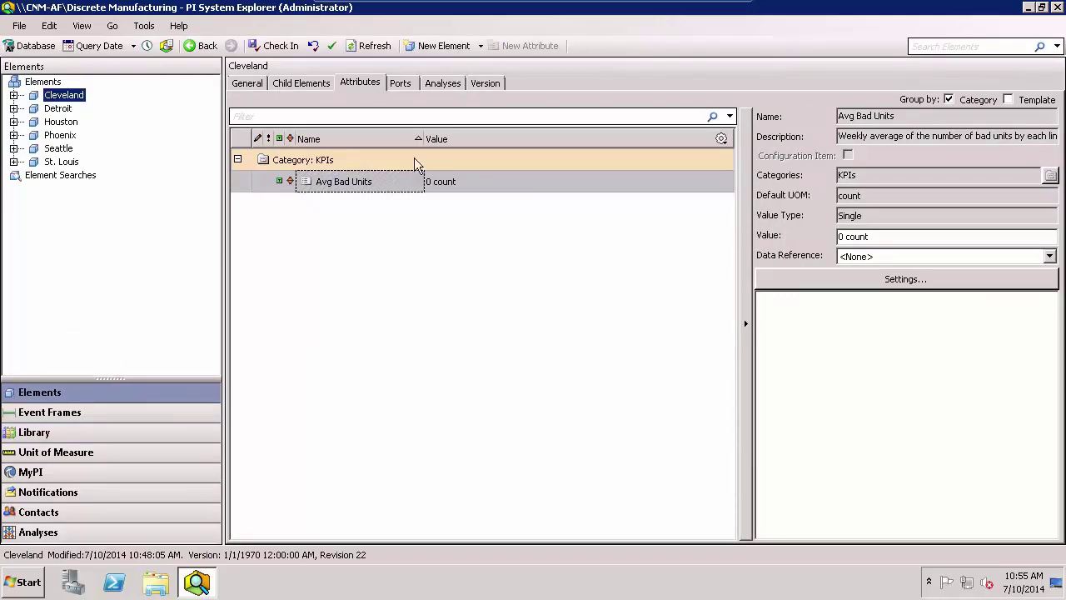
pyautogui.click(381, 46)
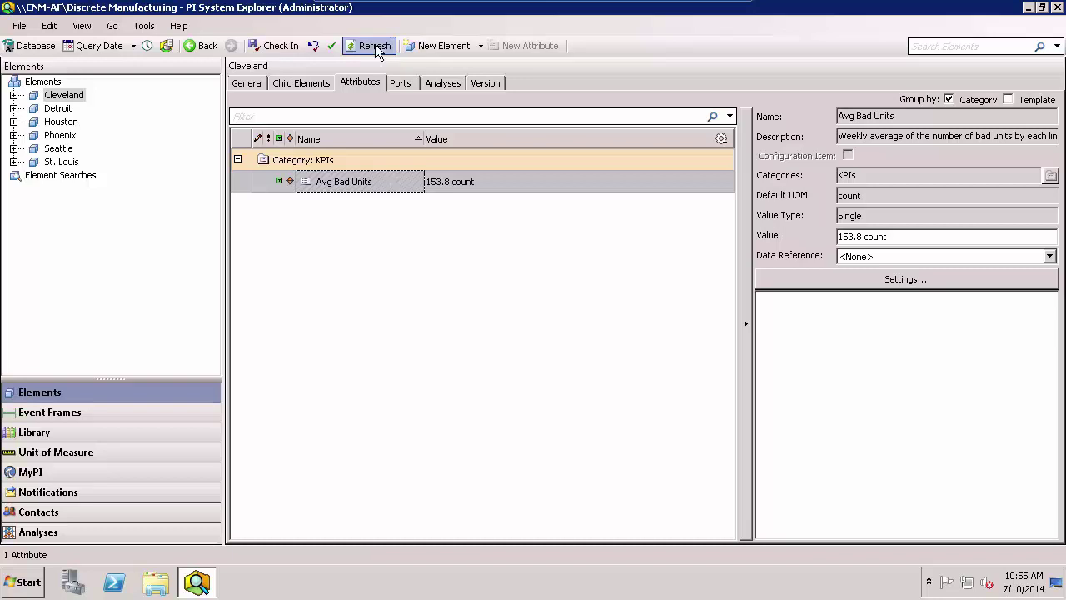
pyautogui.click(376, 49)
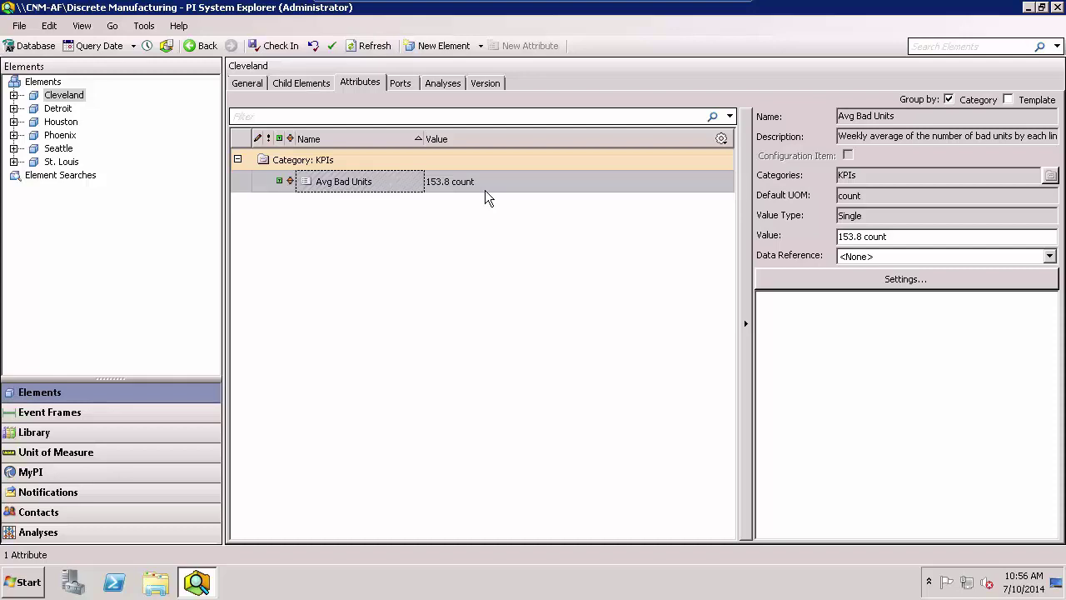
pyautogui.click(58, 109)
pyautogui.click(66, 122)
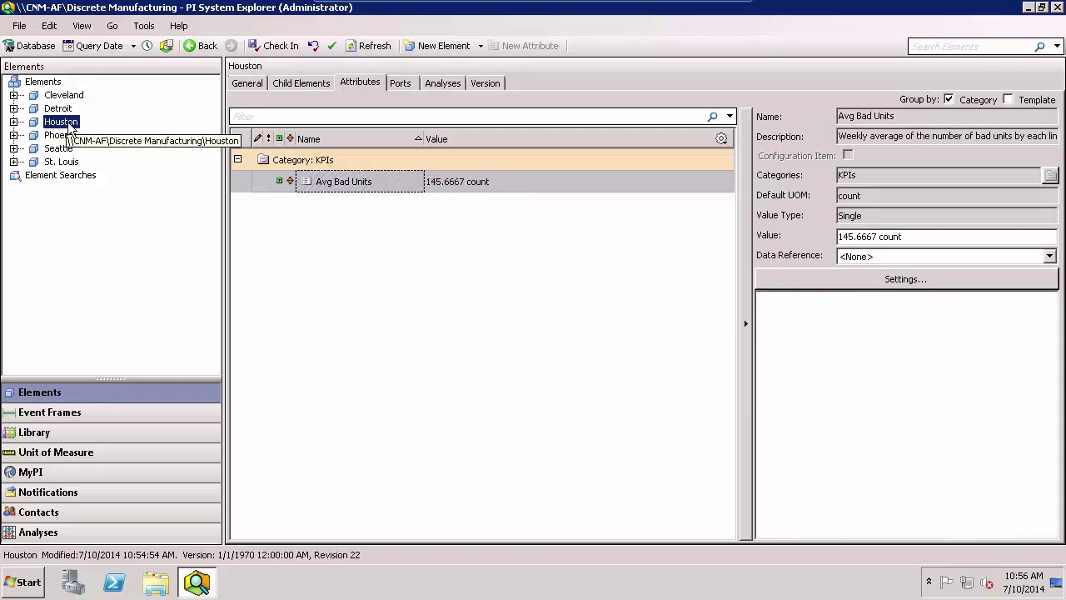
pyautogui.click(56, 434)
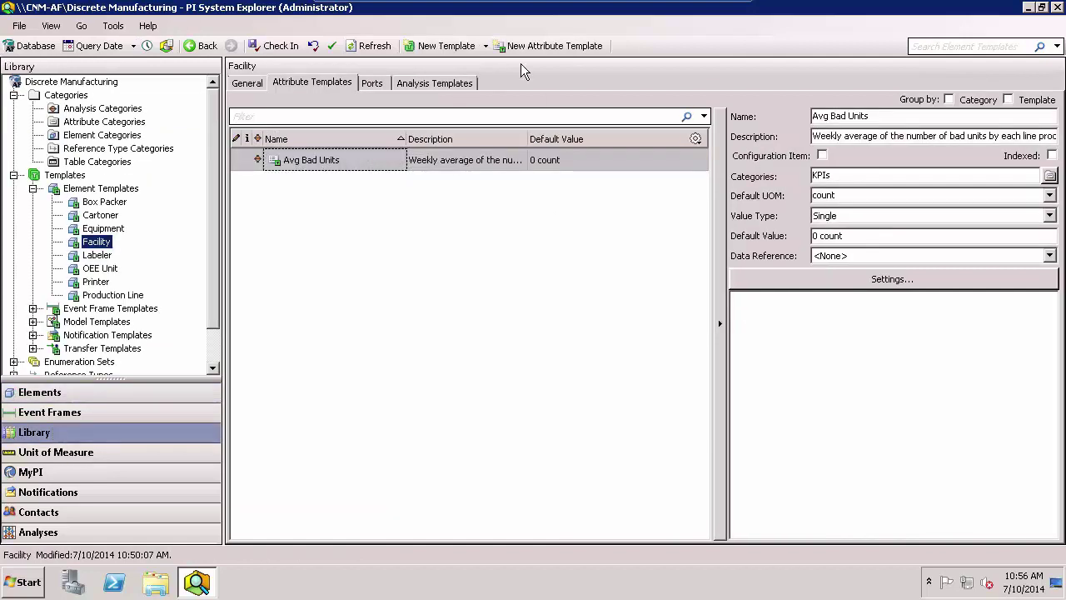
# - Add analysis template 'Total Good Units', described as a weekly good-units total, in KPIs
pyautogui.click(466, 85)
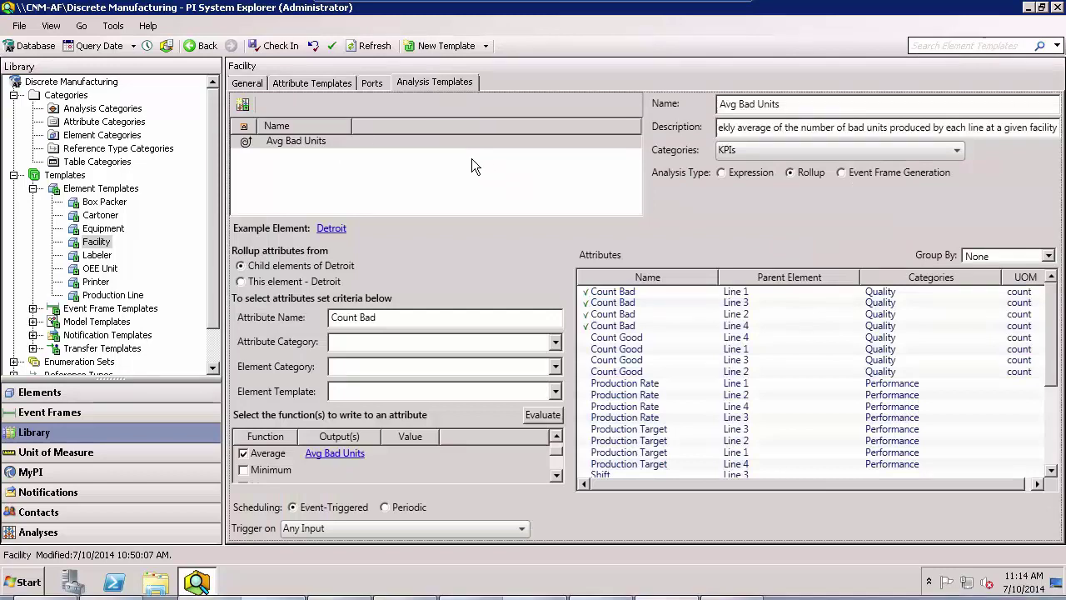
pyautogui.rightClick(472, 160)
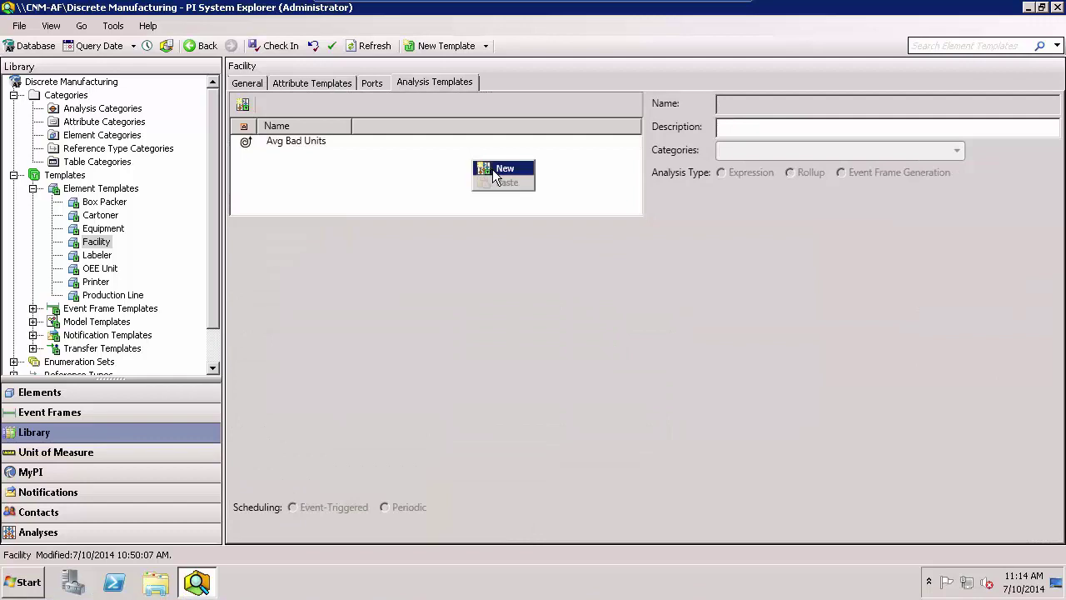
pyautogui.click(495, 170)
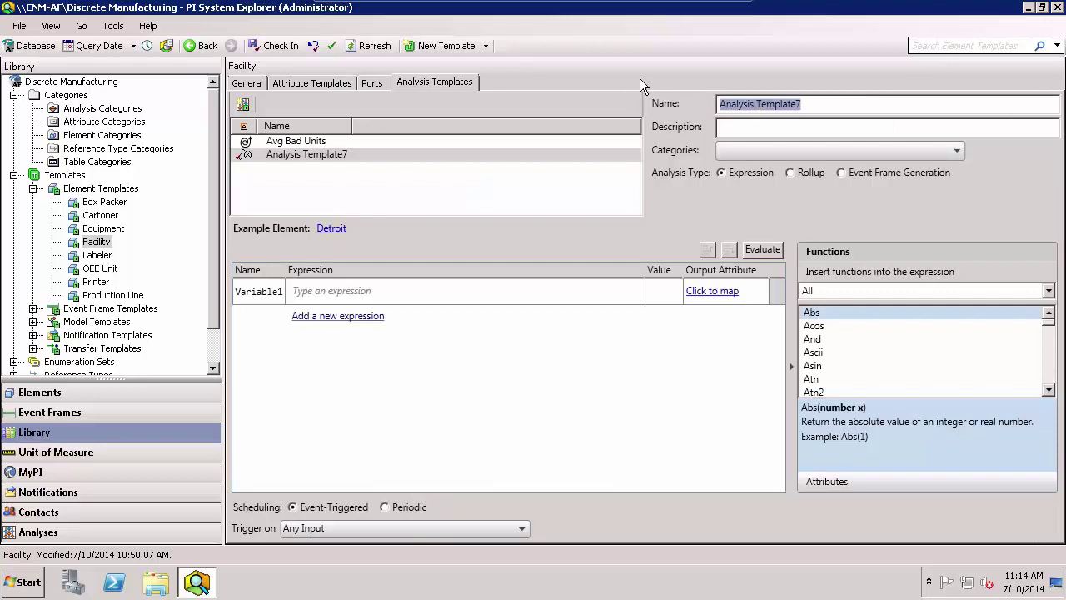
pyautogui.write('Total Good Units')
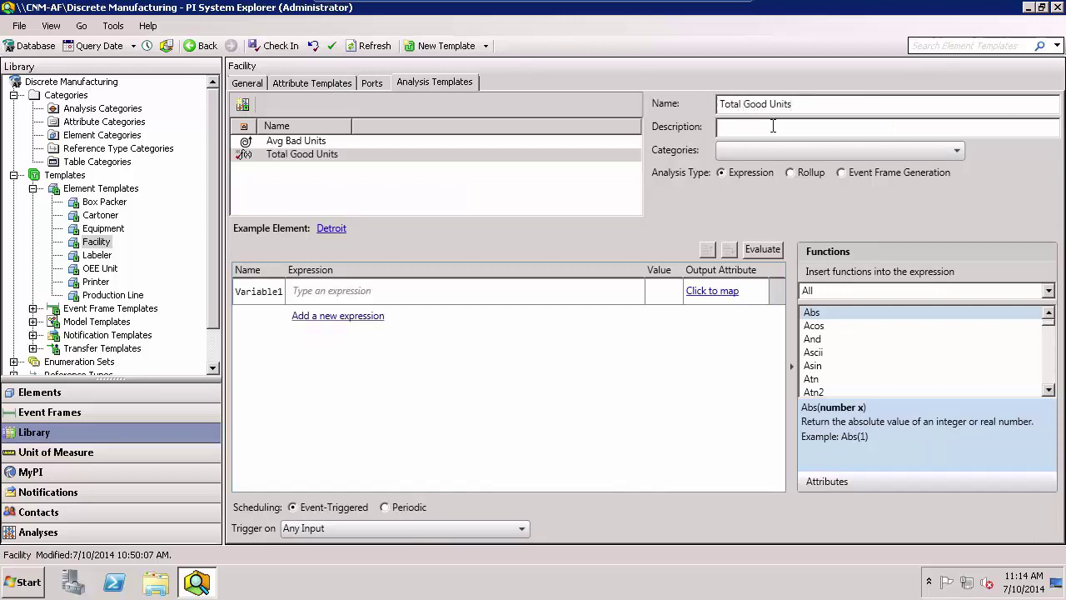
pyautogui.click(773, 126)
pyautogui.write('Weekly total of the number of good units produced by all lines at')
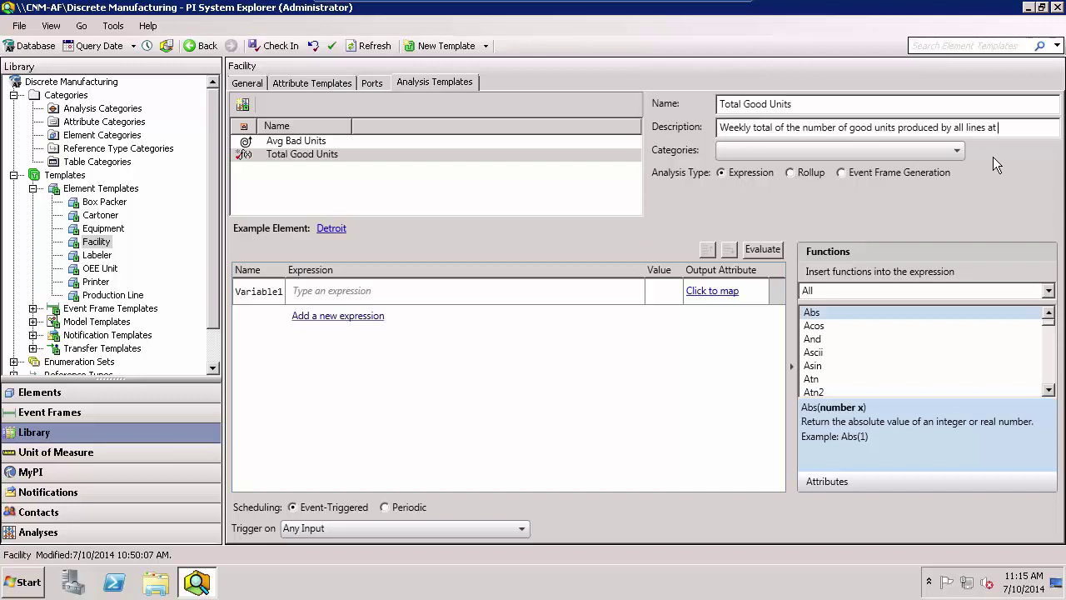
pyautogui.write(' a given facility')
pyautogui.click(957, 150)
pyautogui.click(750, 161)
# - Make Total Good Units a rollup of the child elements' Count Good attributes
pyautogui.click(790, 172)
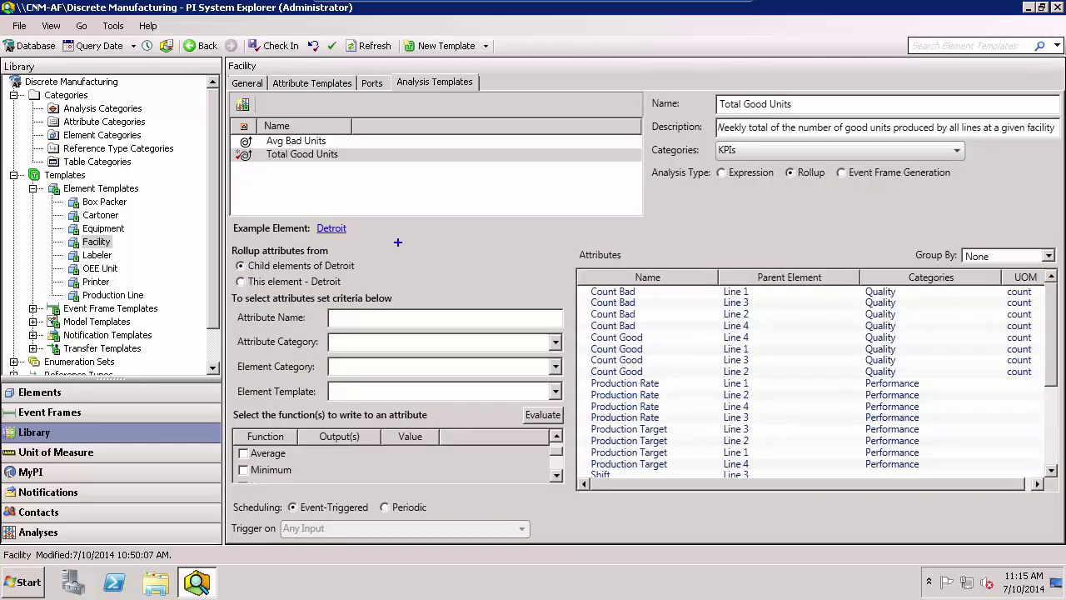
pyautogui.click(358, 317)
pyautogui.write('Count')
pyautogui.write(' Good')
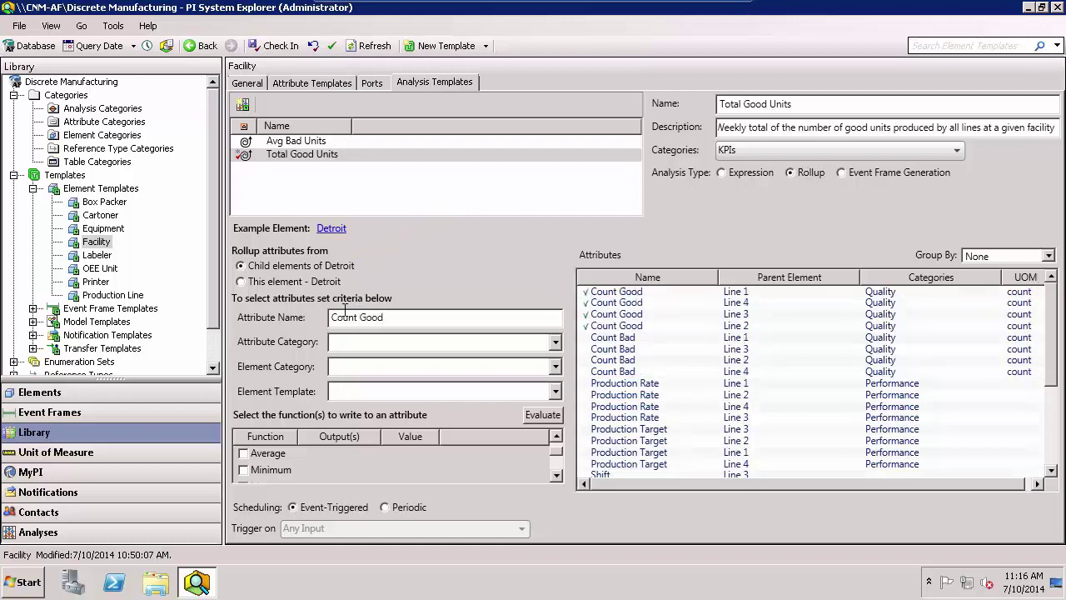
# - Choose Sum as the Total Good Units rollup function and bring up its output attribute mapping
pyautogui.click(557, 438)
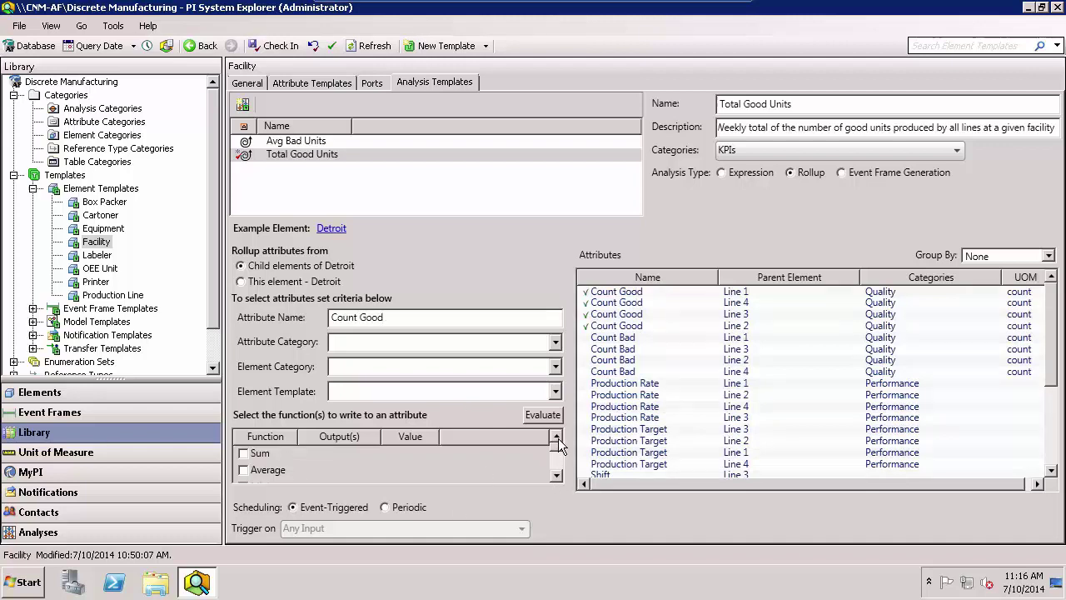
pyautogui.click(244, 454)
pyautogui.click(317, 455)
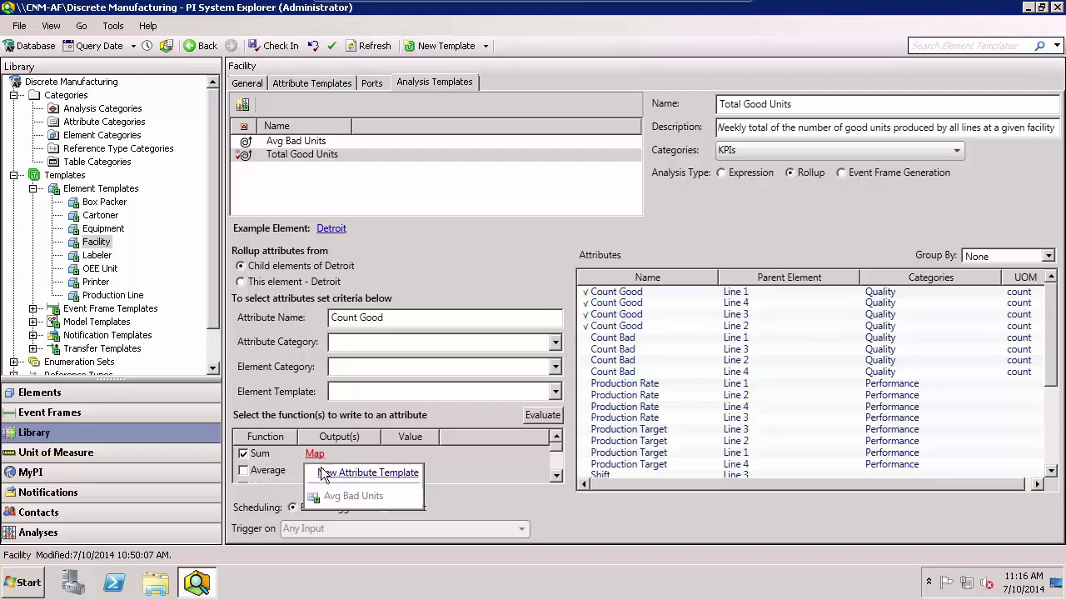
# - Create a new Total Good Units output attribute, dropping the _Sum suffix, with a weekly good-units description
pyautogui.click(367, 473)
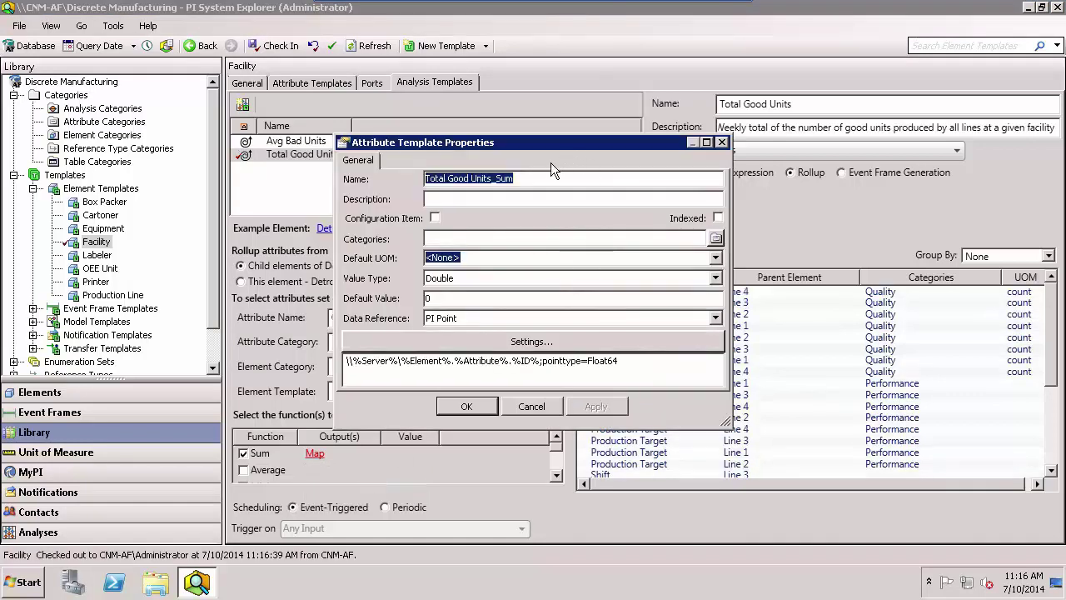
pyautogui.click(542, 180)
pyautogui.press('BackSpace')
pyautogui.press('BackSpace')
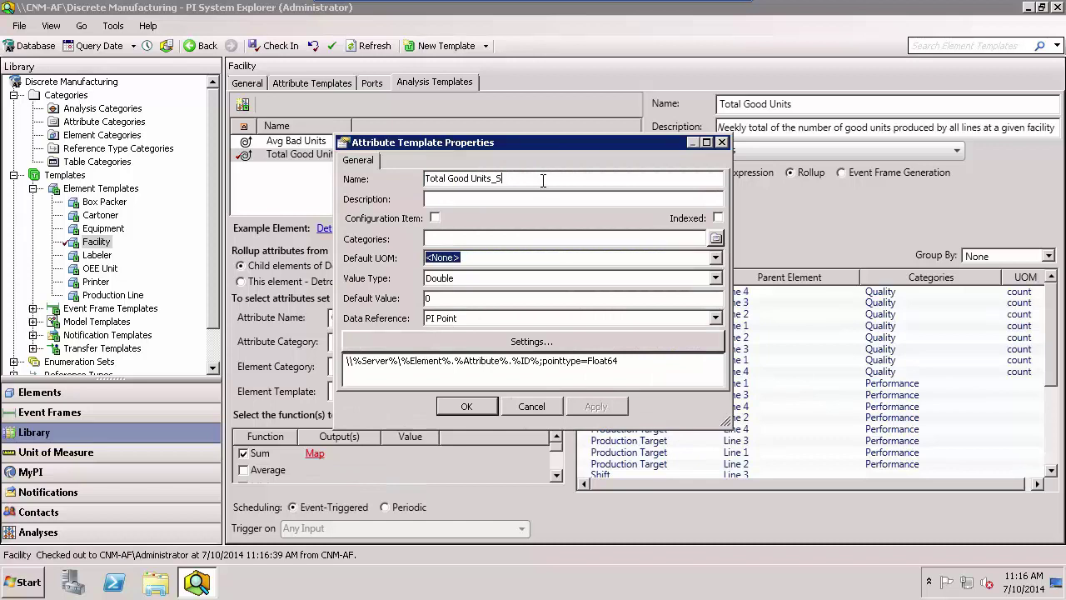
pyautogui.press('BackSpace')
pyautogui.press('BackSpace')
pyautogui.click(494, 200)
pyautogui.write('Weekly total of the number of good units produced by all lines at a given facility')
# - Give the attribute the KPIs category, count as default unit, and Single value type
pyautogui.click(716, 239)
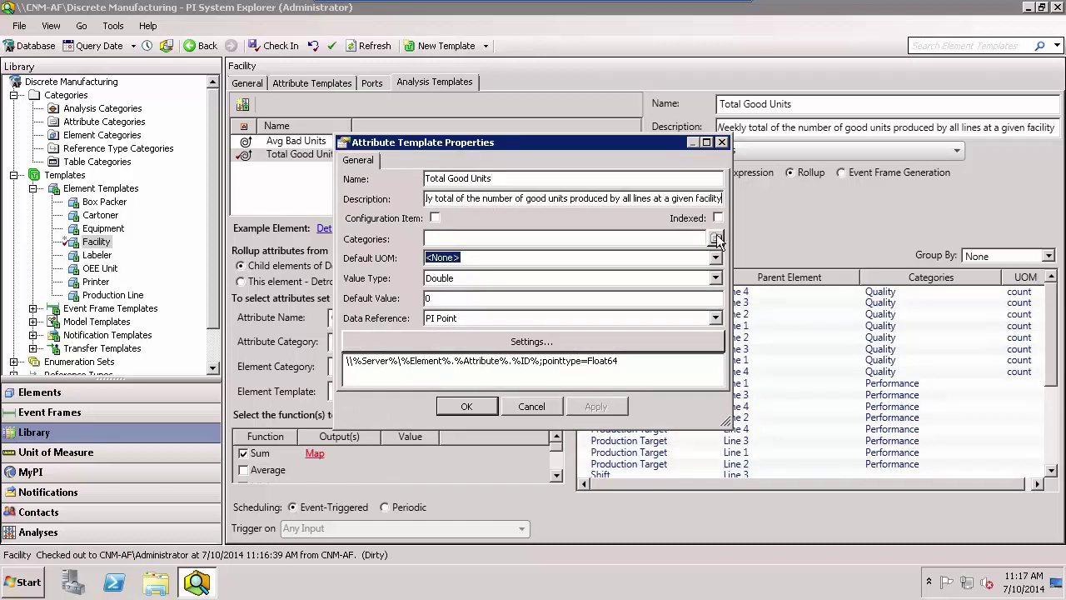
pyautogui.click(424, 222)
pyautogui.click(543, 397)
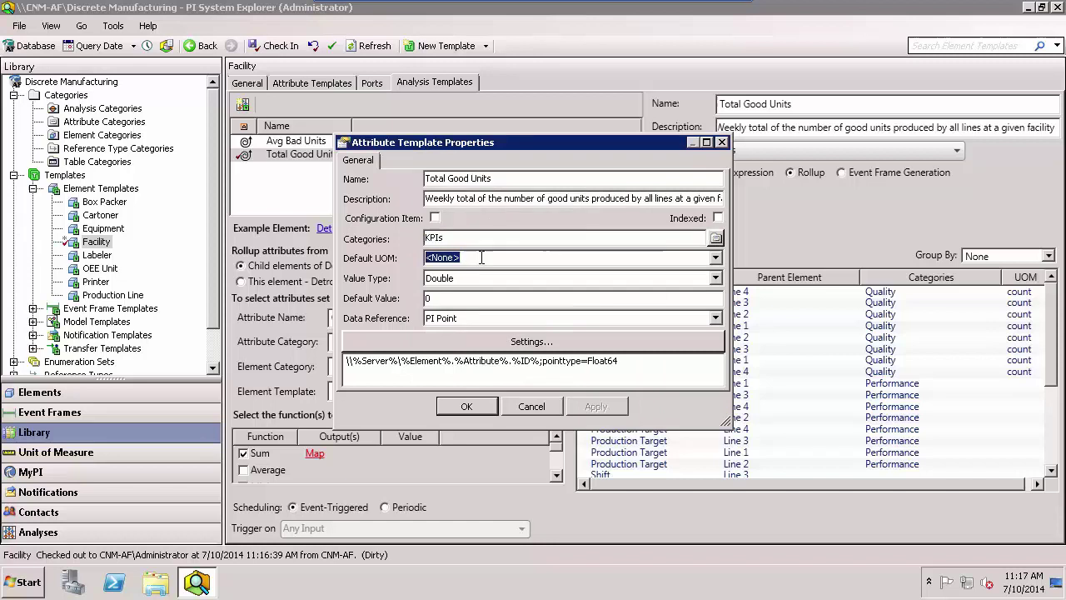
pyautogui.click(716, 258)
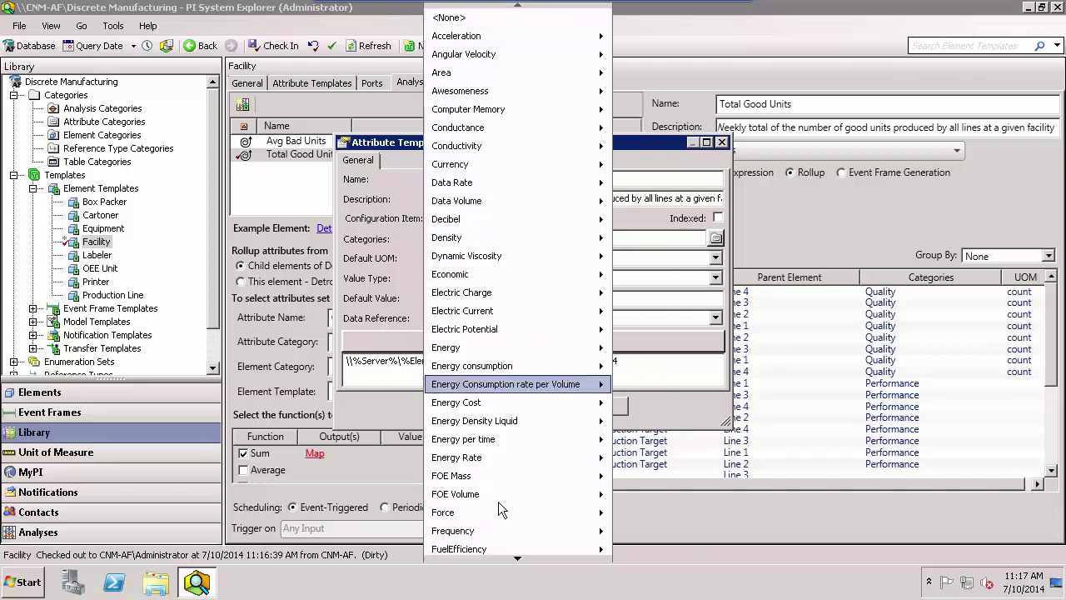
pyautogui.click(518, 558)
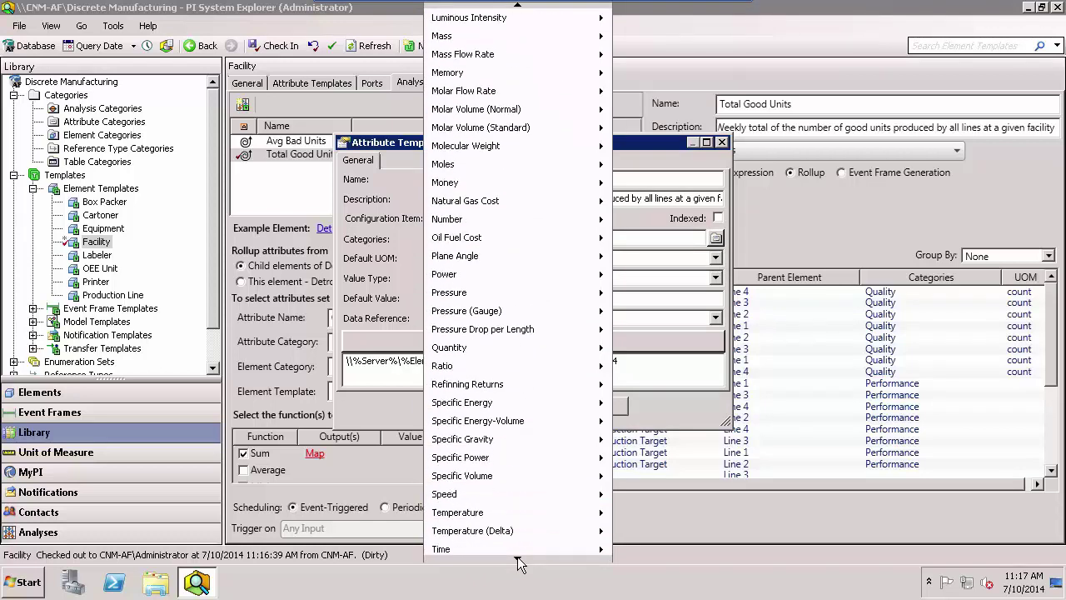
pyautogui.moveTo(450, 91)
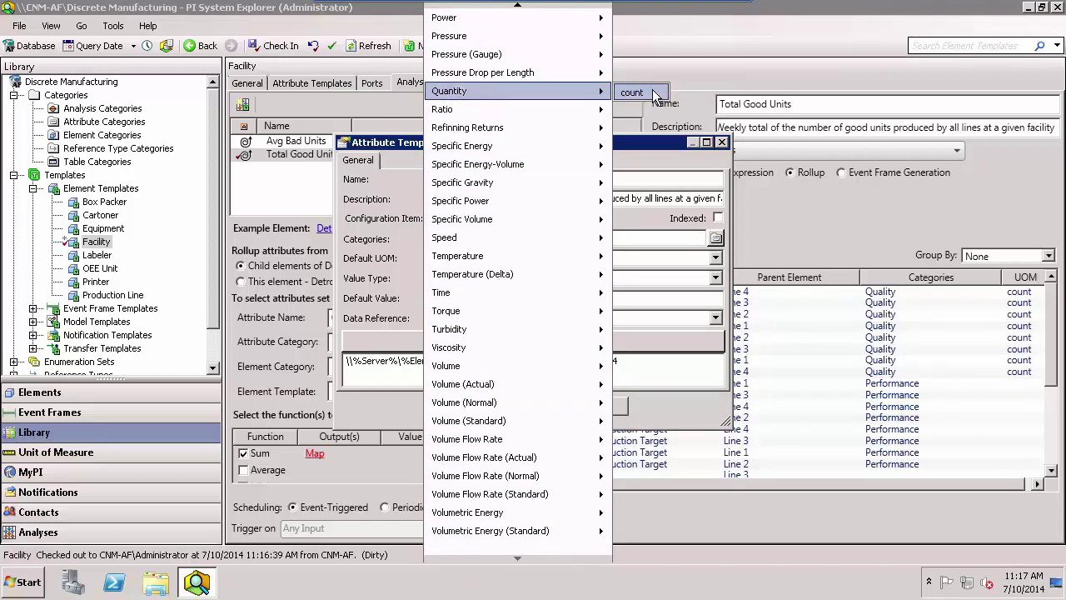
pyautogui.click(657, 93)
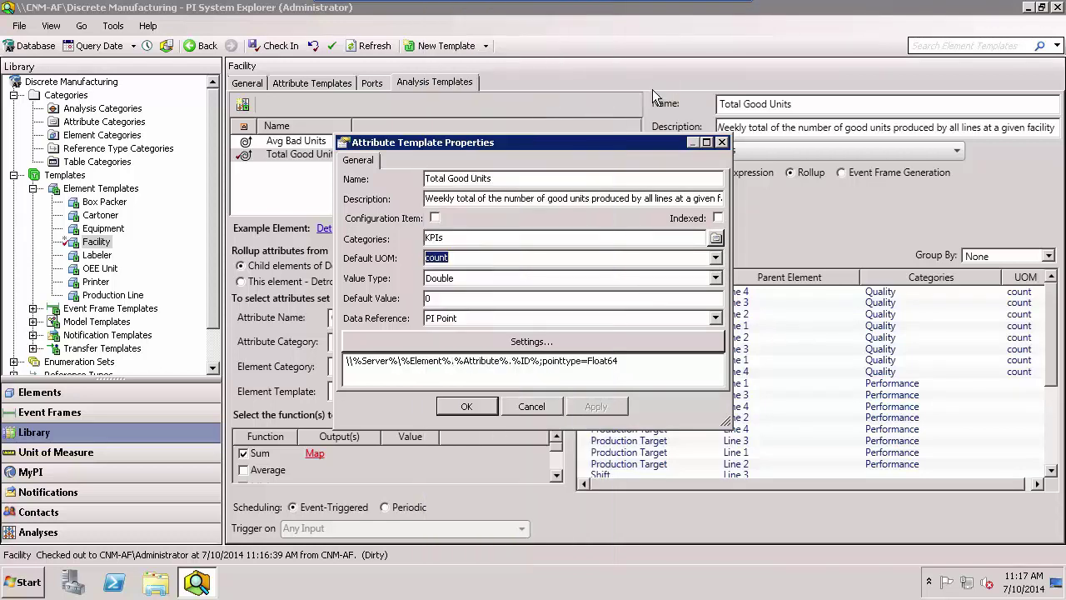
pyautogui.click(715, 279)
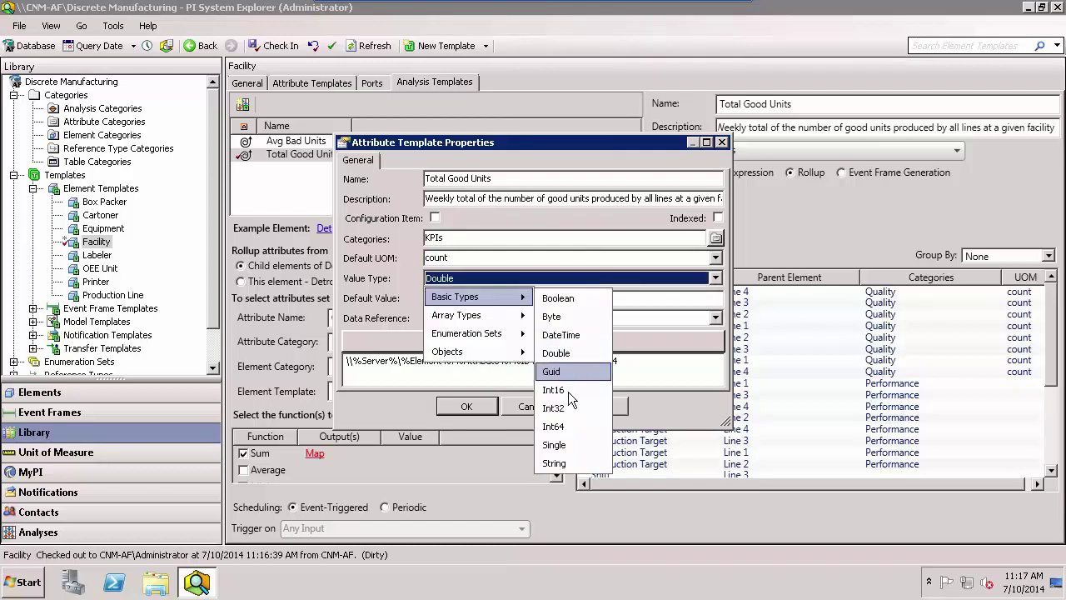
pyautogui.click(554, 446)
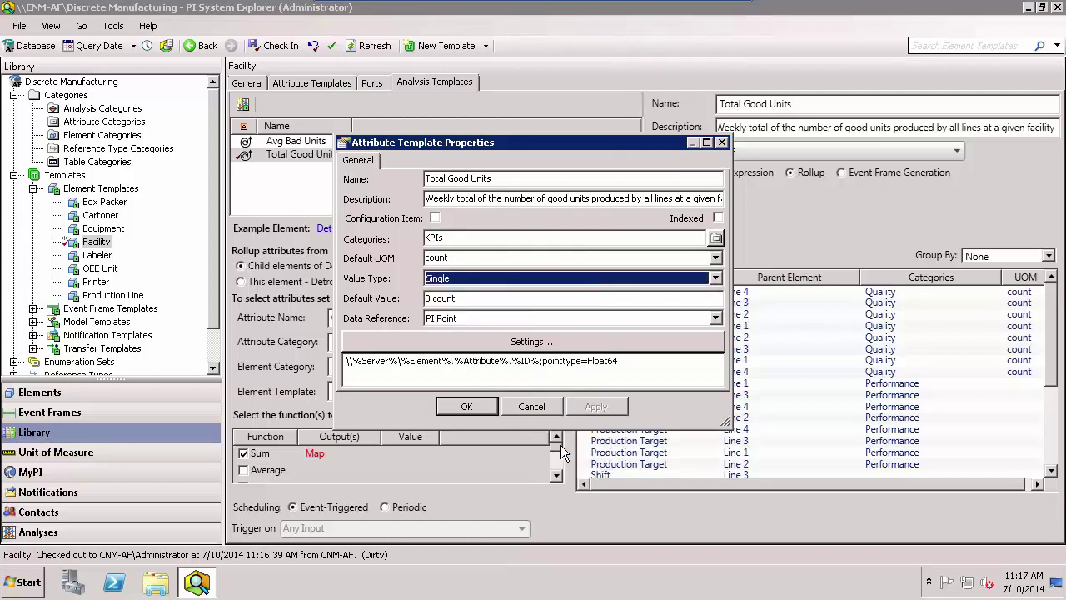
pyautogui.click(591, 342)
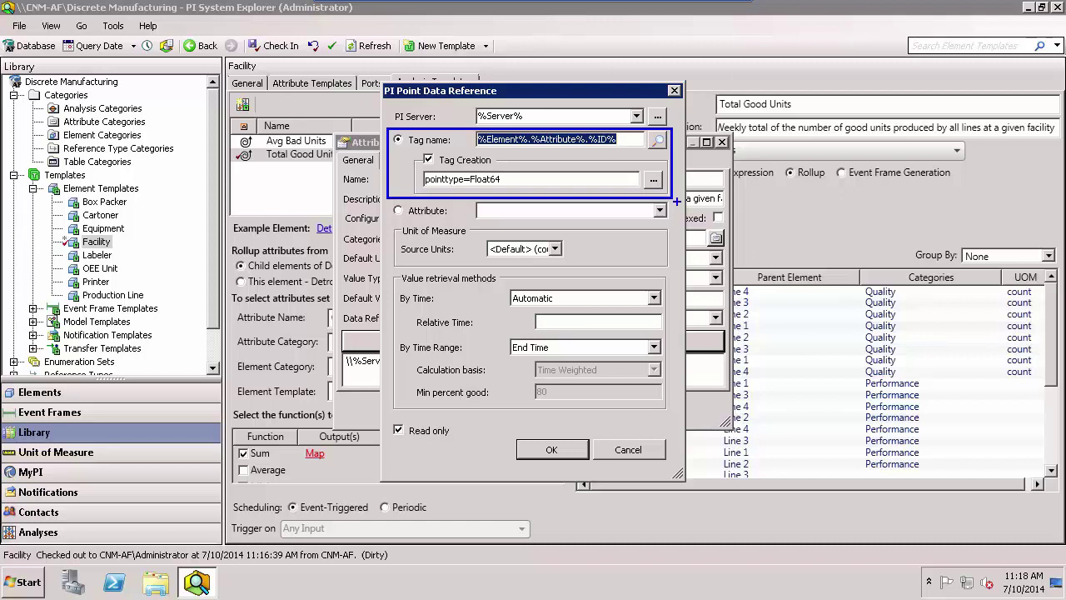
pyautogui.click(653, 180)
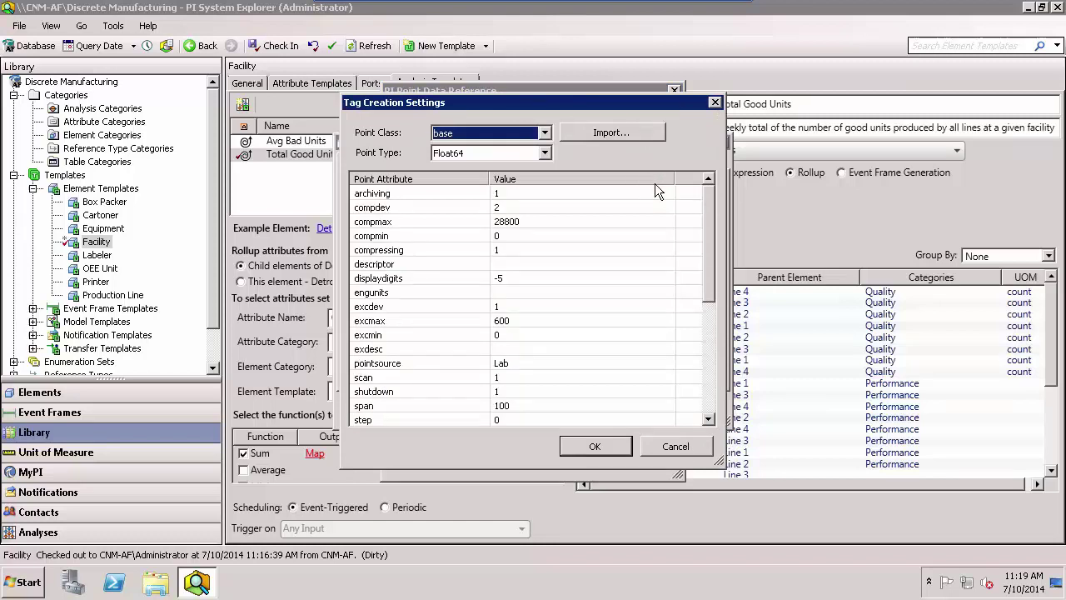
pyautogui.click(684, 445)
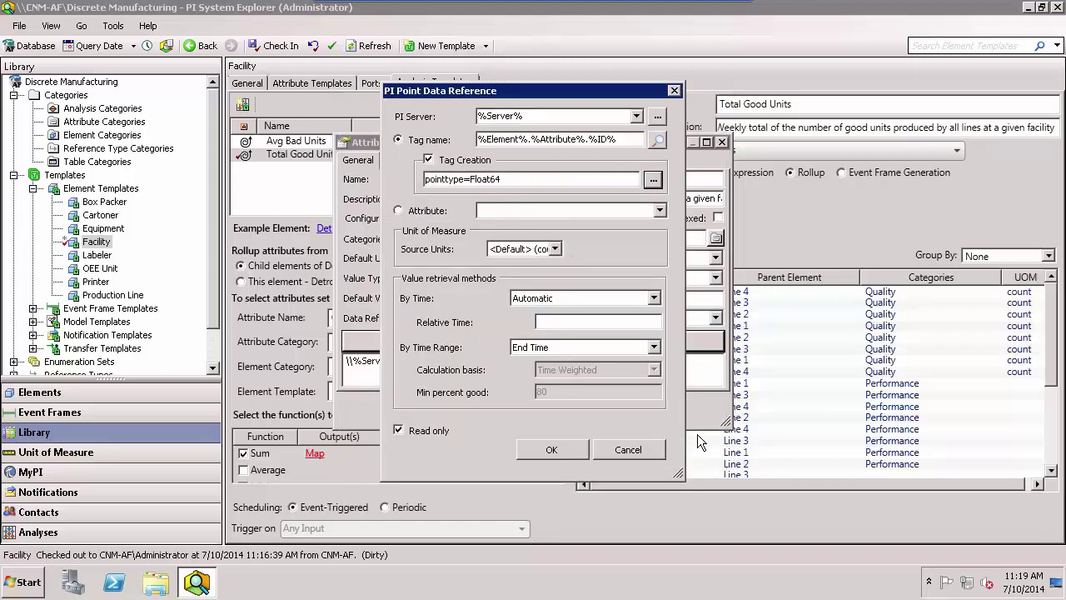
pyautogui.click(566, 451)
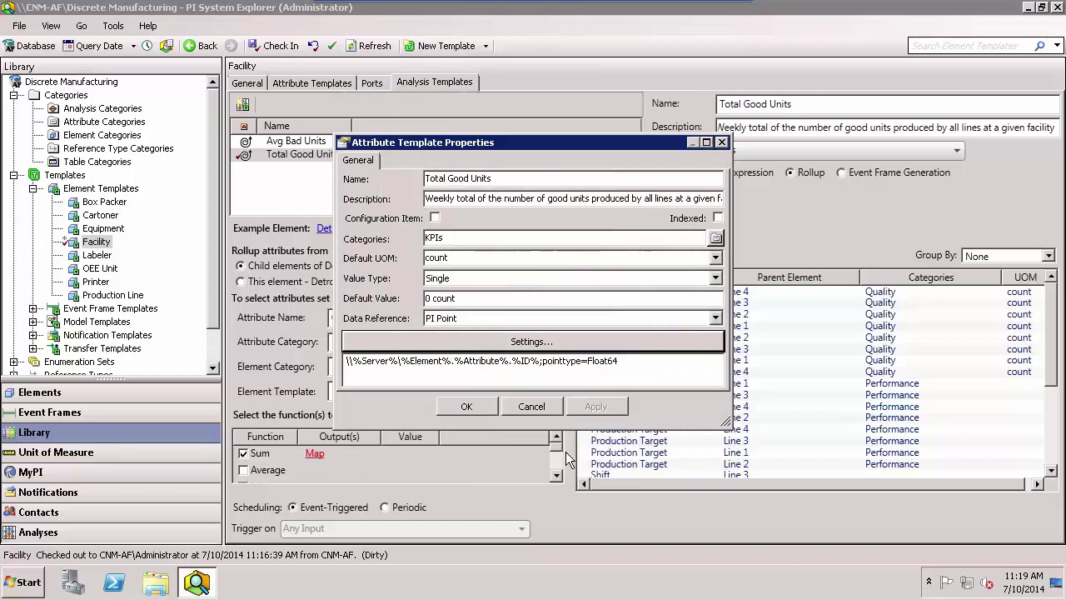
# - Confirm the Total Good Units attribute mapping and switch the analysis to Periodic scheduling
pyautogui.click(467, 407)
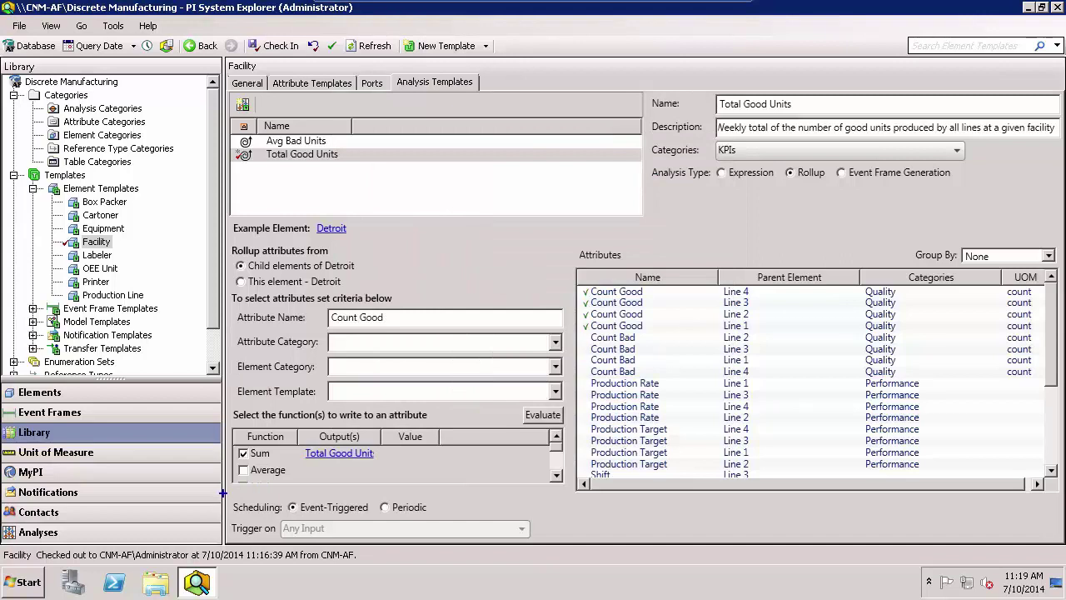
pyautogui.moveTo(299, 518); pyautogui.dragTo(503, 542)
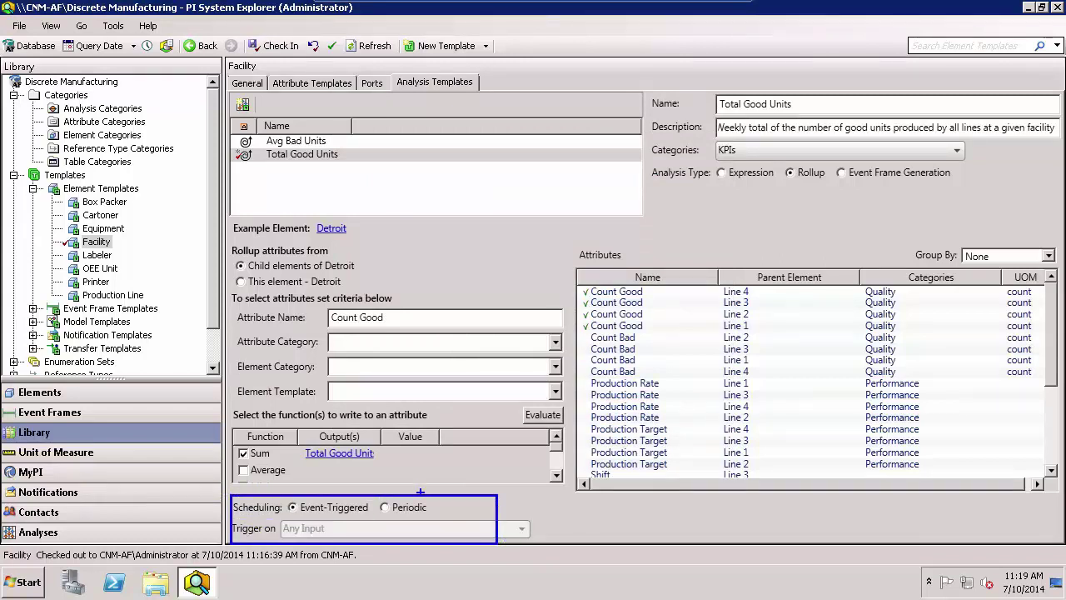
pyautogui.moveTo(426, 489); pyautogui.dragTo(480, 400)
pyautogui.click(384, 507)
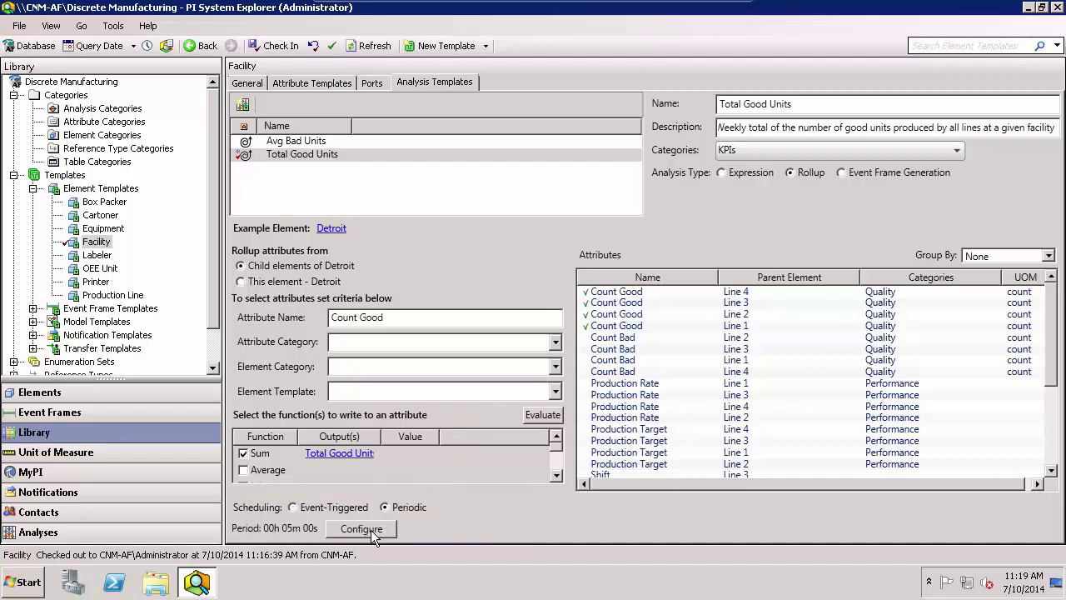
# - Set the periodic schedule's period to 00 h 01 m 00 s
pyautogui.click(372, 530)
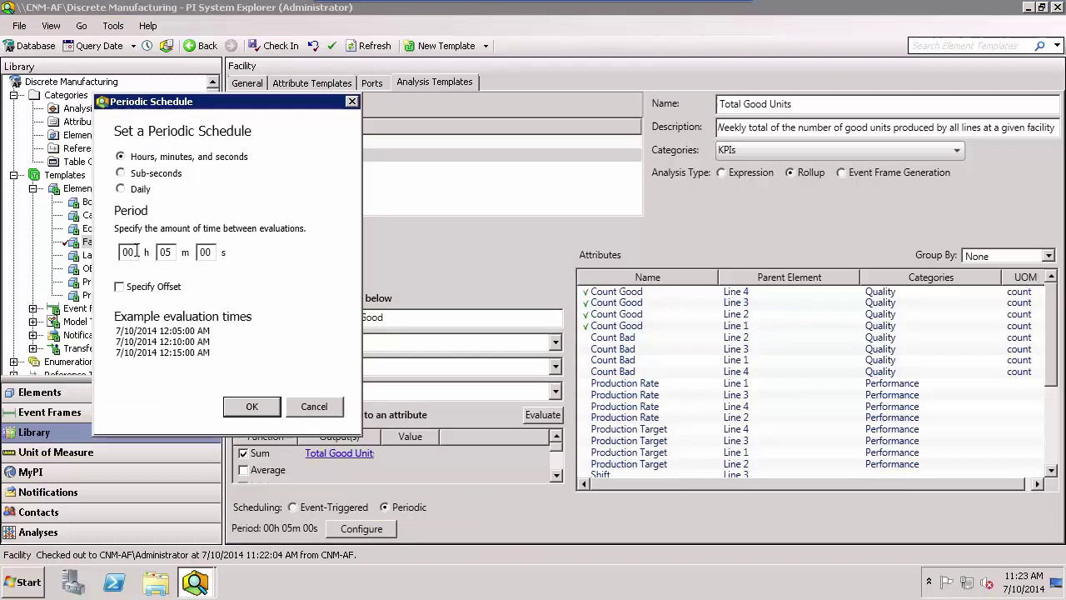
pyautogui.press('BackSpace')
pyautogui.press('BackSpace')
pyautogui.write('08')
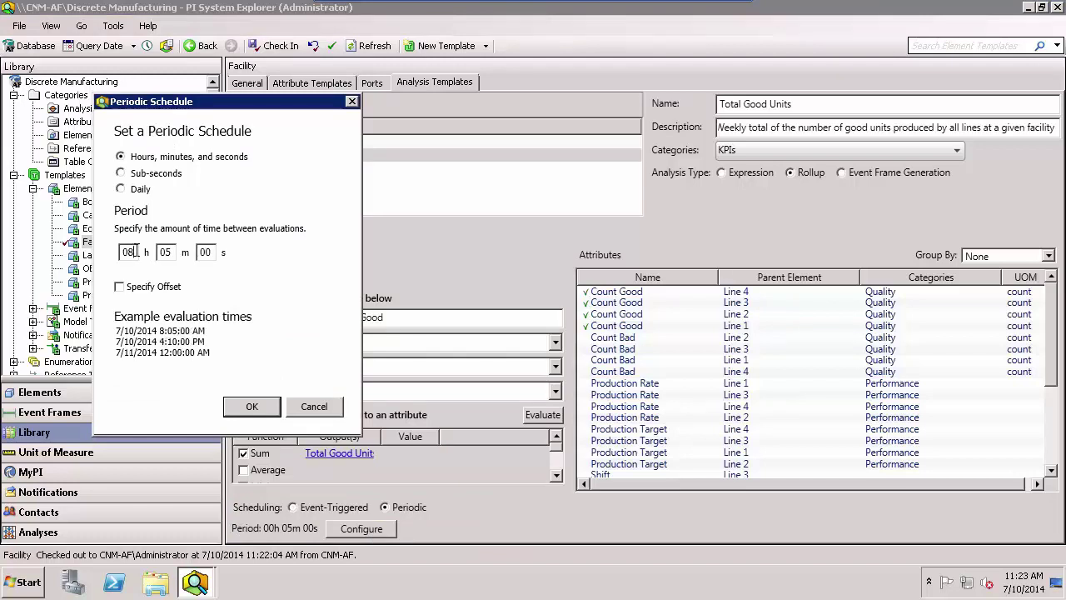
pyautogui.click(172, 253)
pyautogui.press('BackSpace')
pyautogui.write('0')
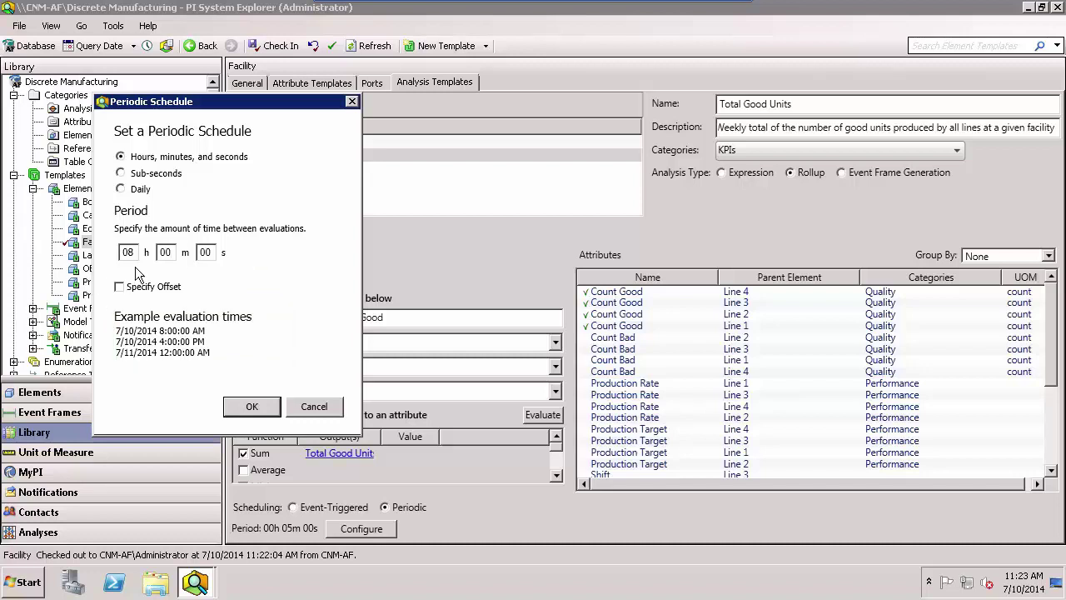
pyautogui.press('BackSpace')
pyautogui.write('0')
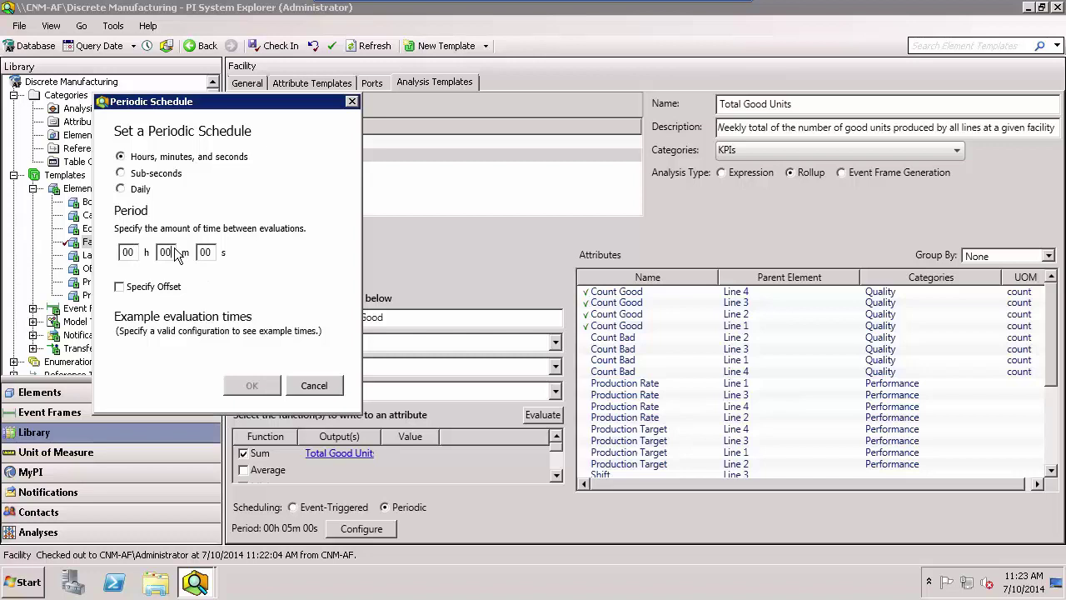
pyautogui.click(171, 252)
pyautogui.press('BackSpace')
pyautogui.write('1')
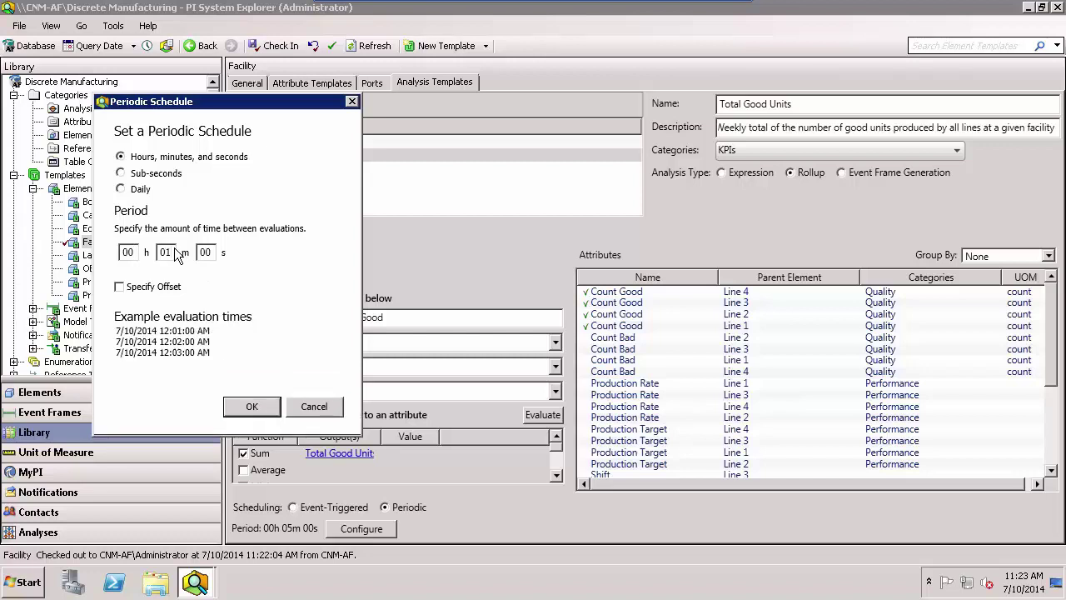
# - Accept the one-minute period and check in the Facility template and Total Good Units changes
pyautogui.click(256, 402)
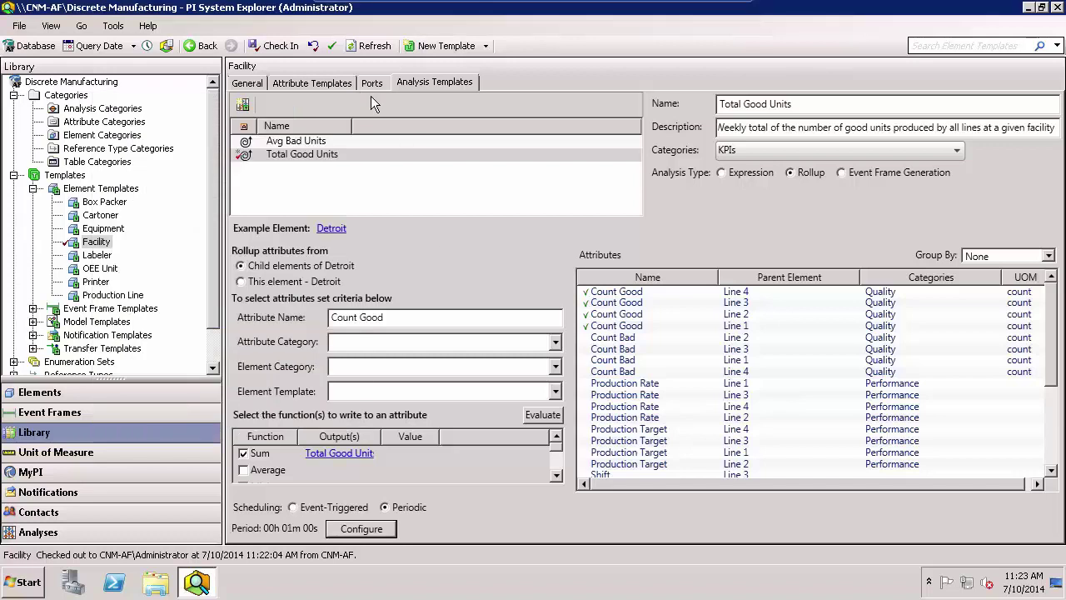
pyautogui.click(286, 50)
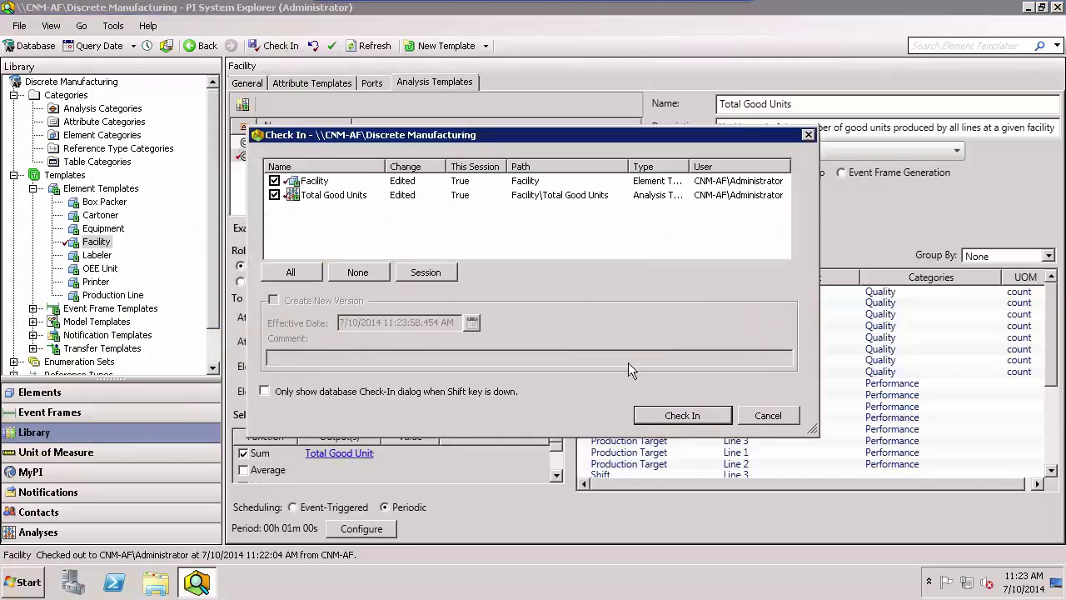
pyautogui.click(682, 416)
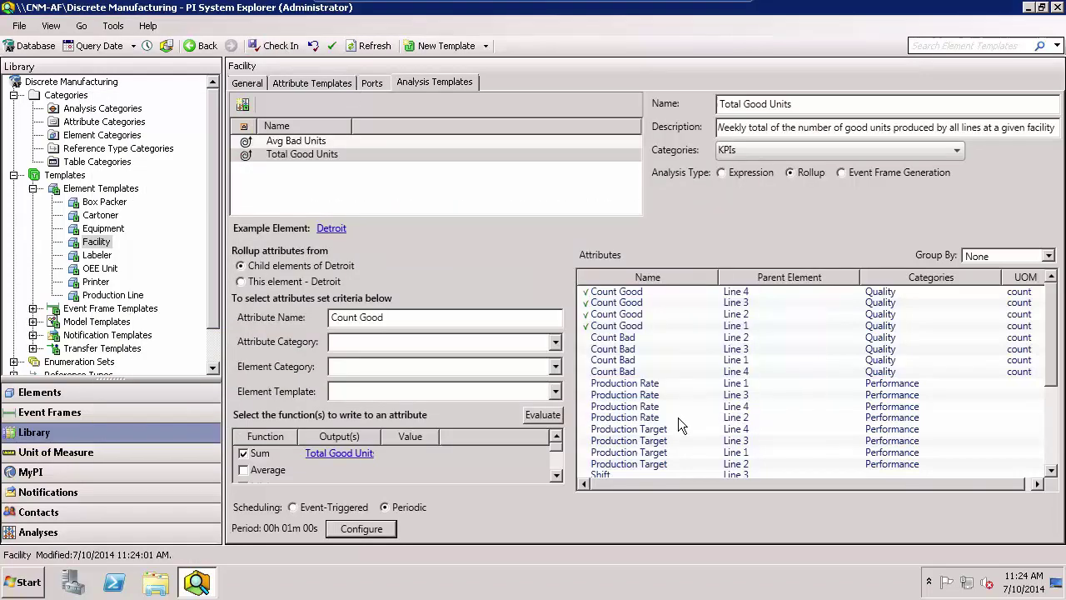
pyautogui.click(124, 392)
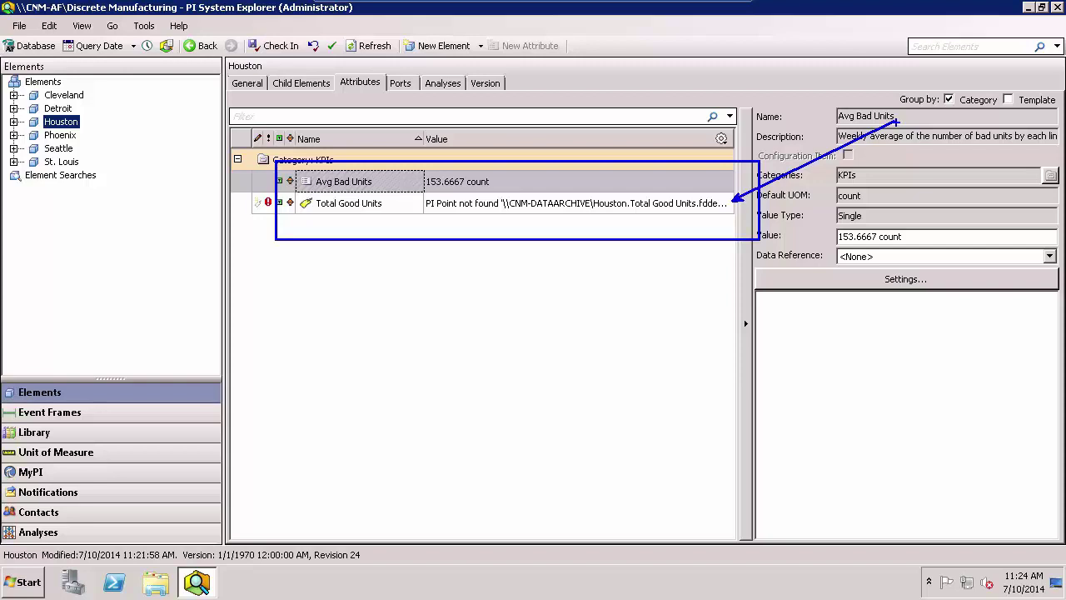
# - Run Create or Update Data Reference on the Elements root, then check in the edited elements
pyautogui.click(44, 82)
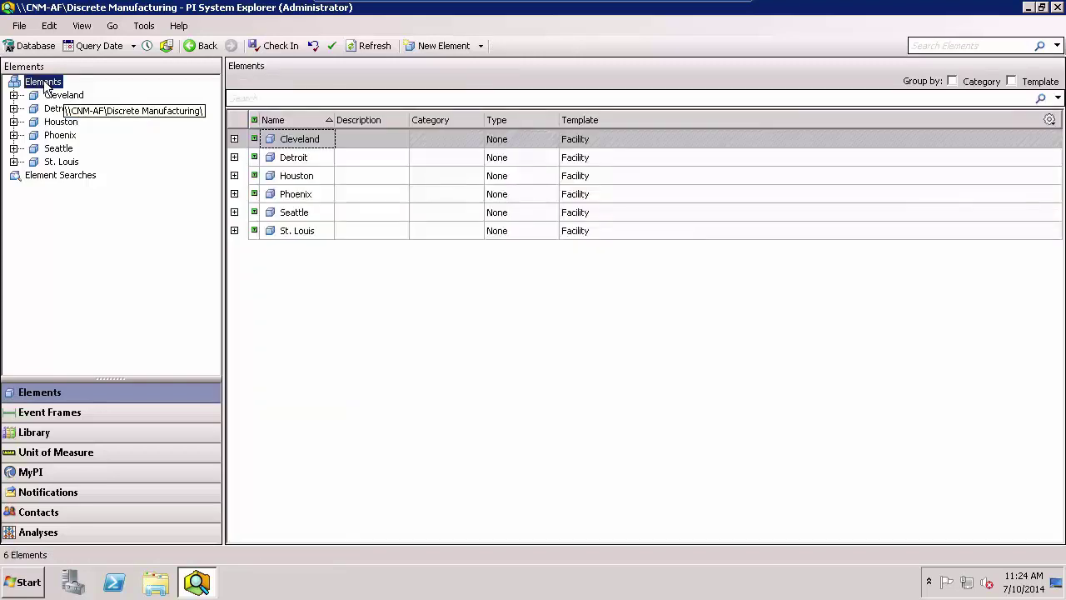
pyautogui.rightClick(45, 83)
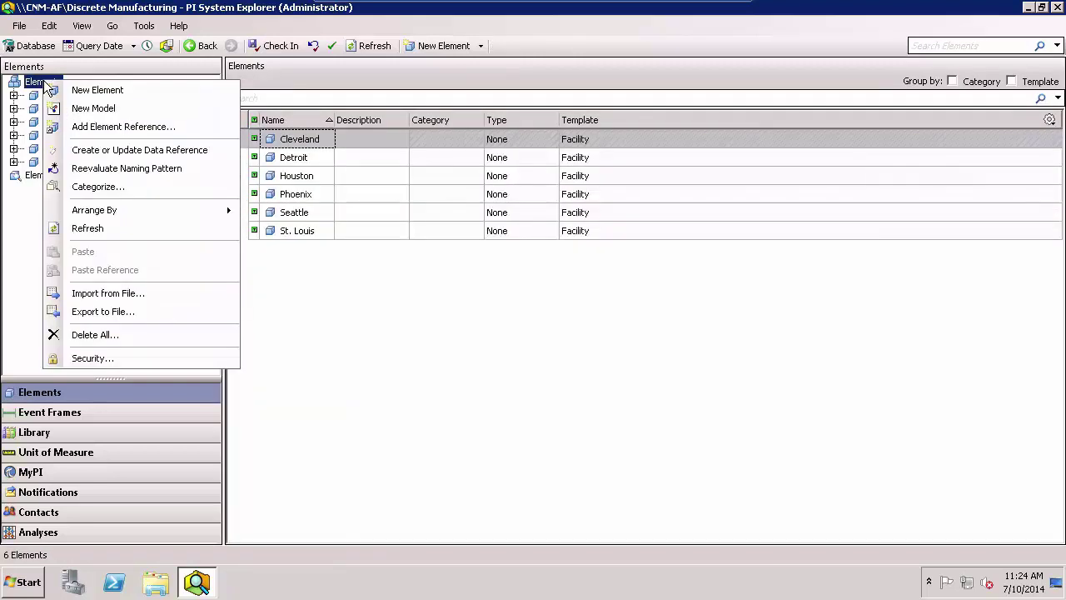
pyautogui.click(215, 151)
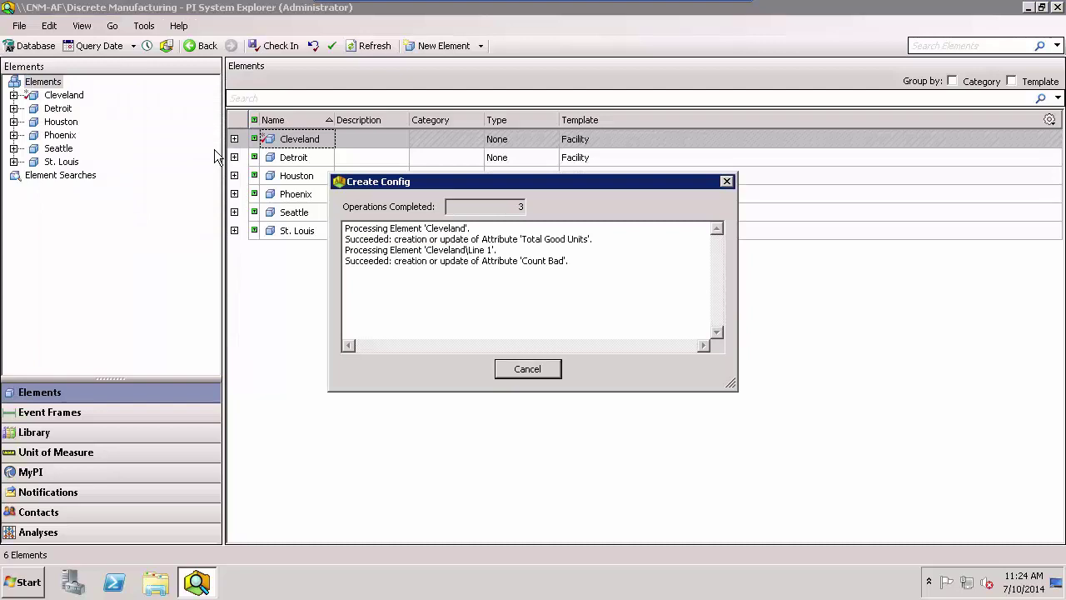
pyautogui.press('Return')
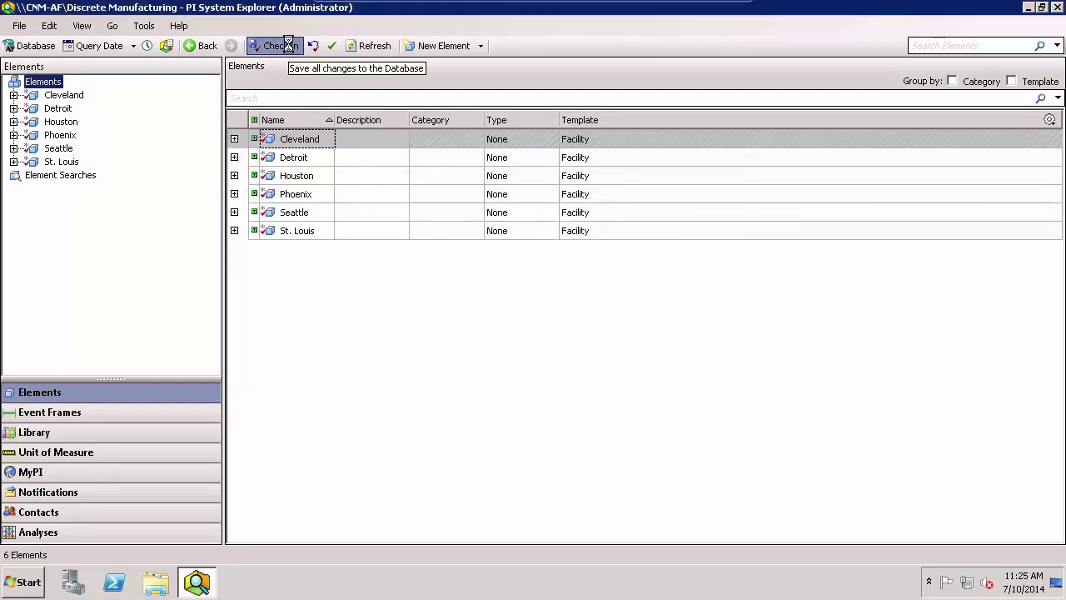
pyautogui.click(289, 45)
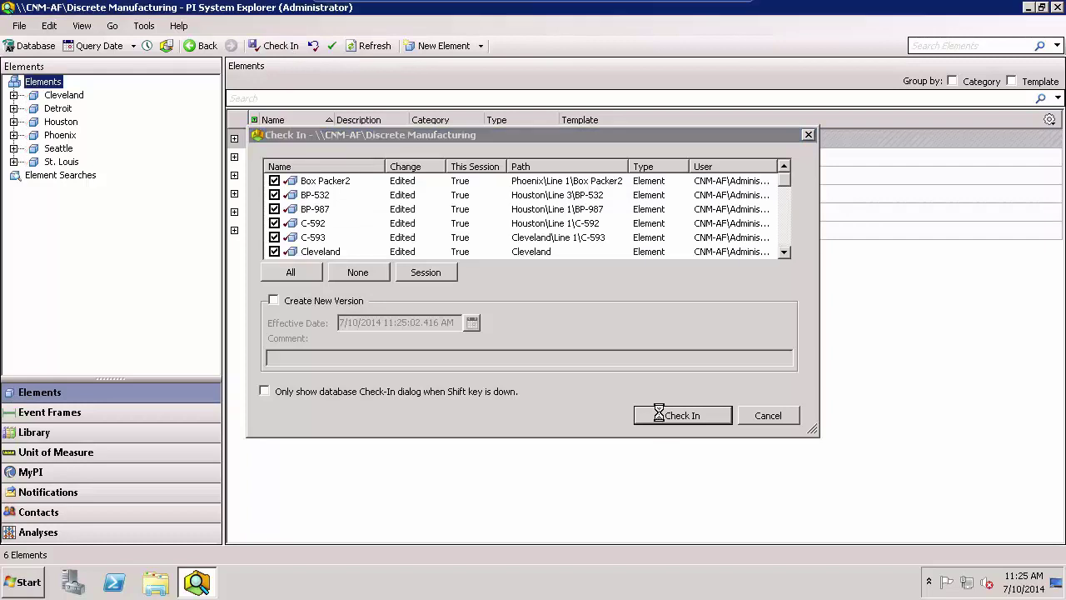
# - Confirm check-in and review KPI values for Cleveland, Detroit, Houston, Phoenix and Seattle
pyautogui.click(656, 412)
pyautogui.click(66, 95)
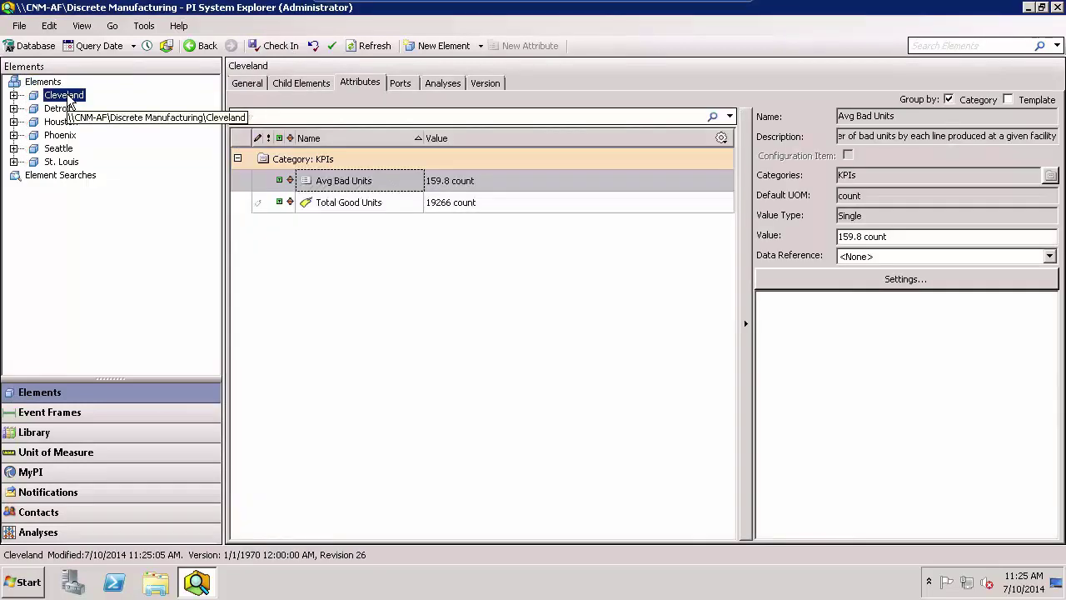
pyautogui.click(71, 109)
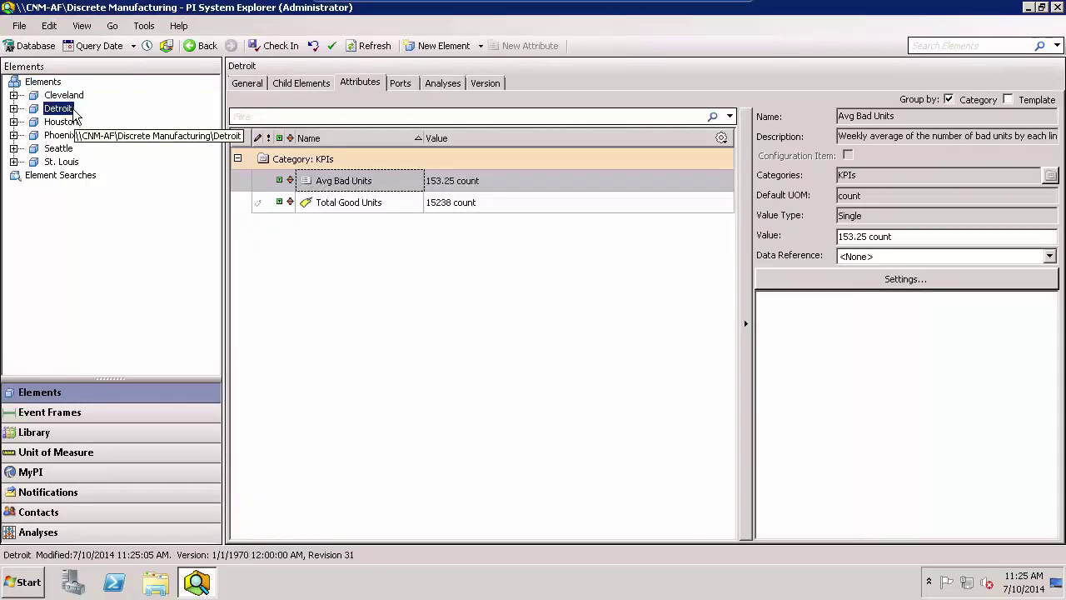
pyautogui.click(74, 122)
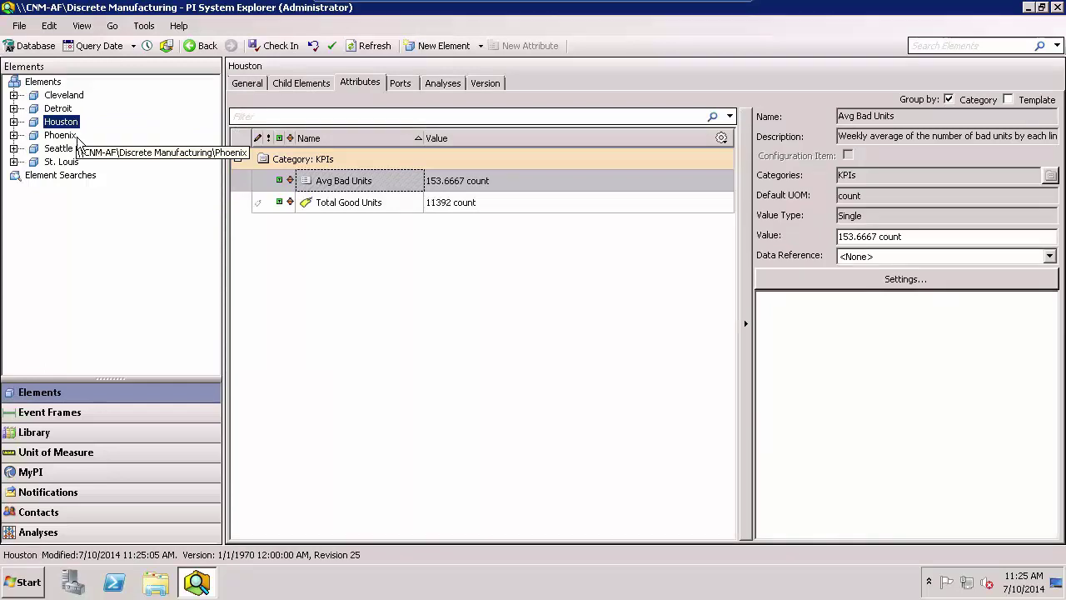
pyautogui.click(75, 136)
pyautogui.click(75, 150)
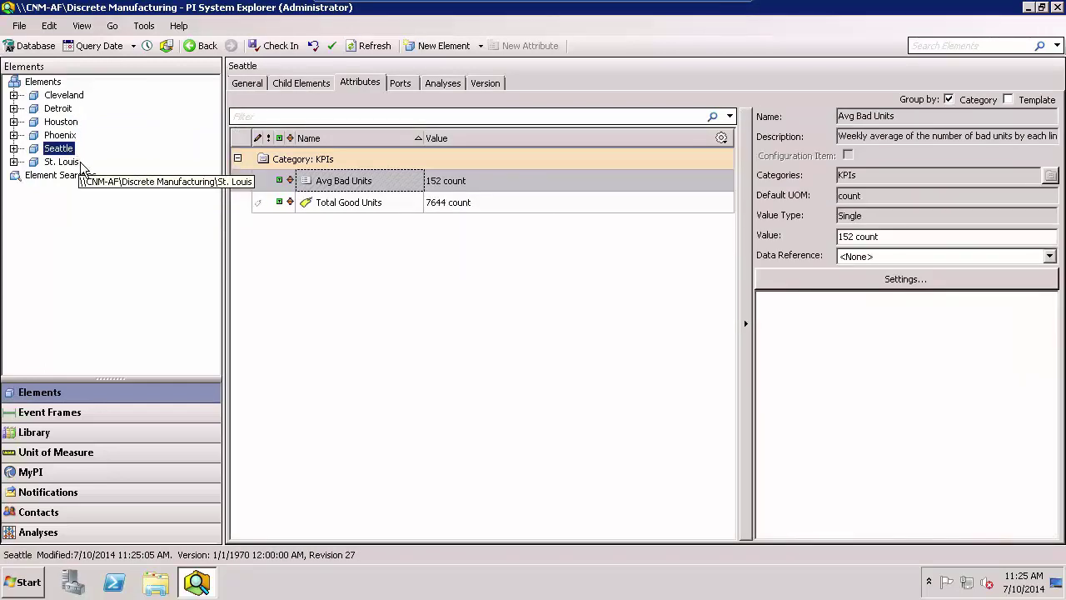